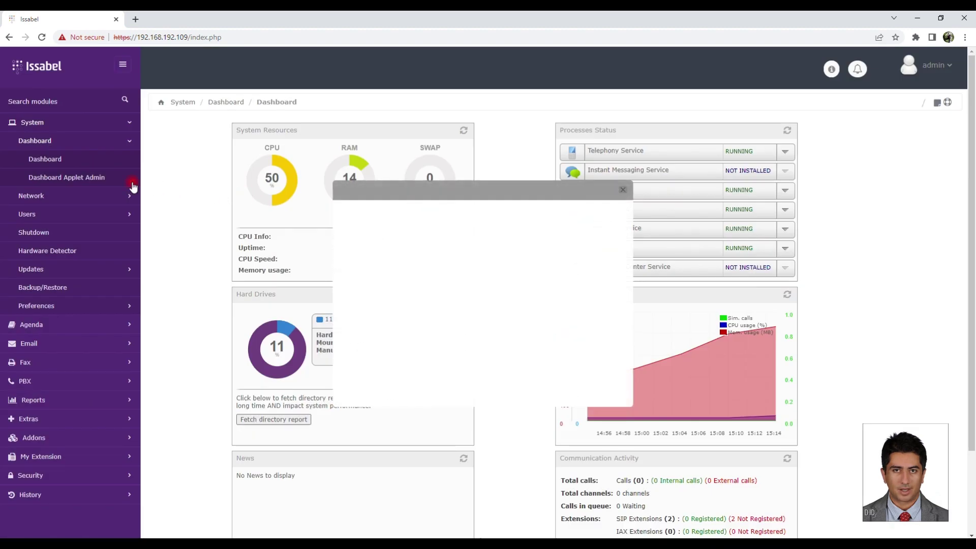
Step: Collapse the System page list in the sidebar and expand the PBX page list
{"action": "left_click", "coordinate": [93, 125]}
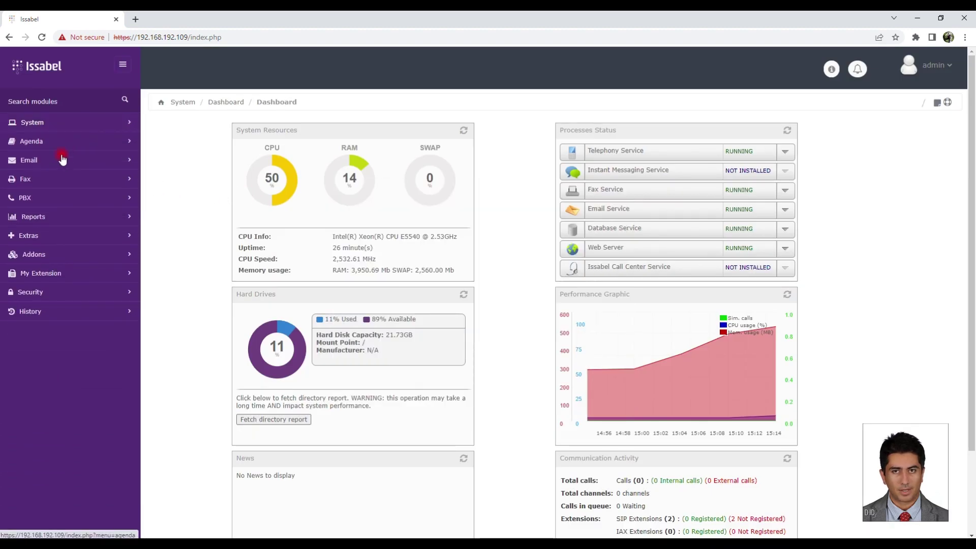
{"action": "left_click", "coordinate": [37, 198]}
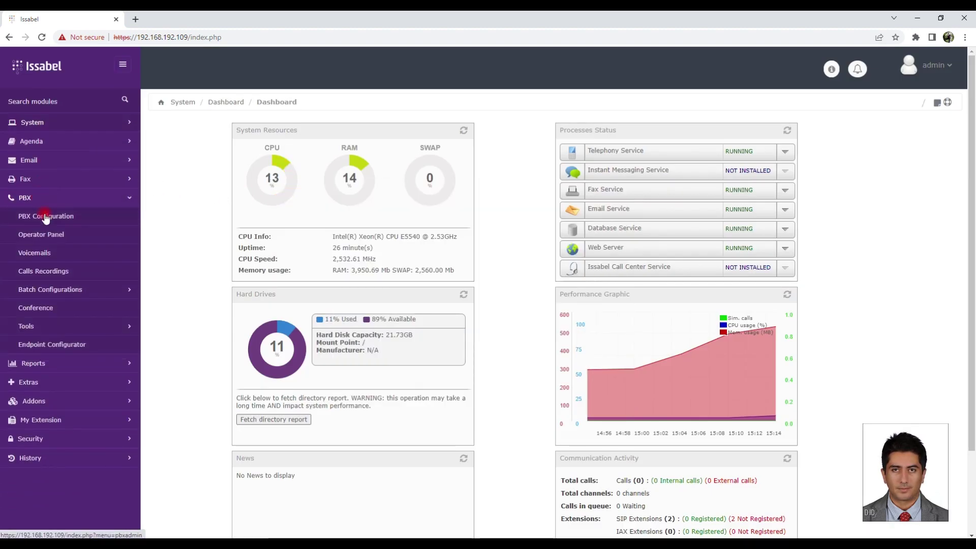
Step: Go to PBX Configuration and open System Recordings from the module list
{"action": "left_click", "coordinate": [45, 218]}
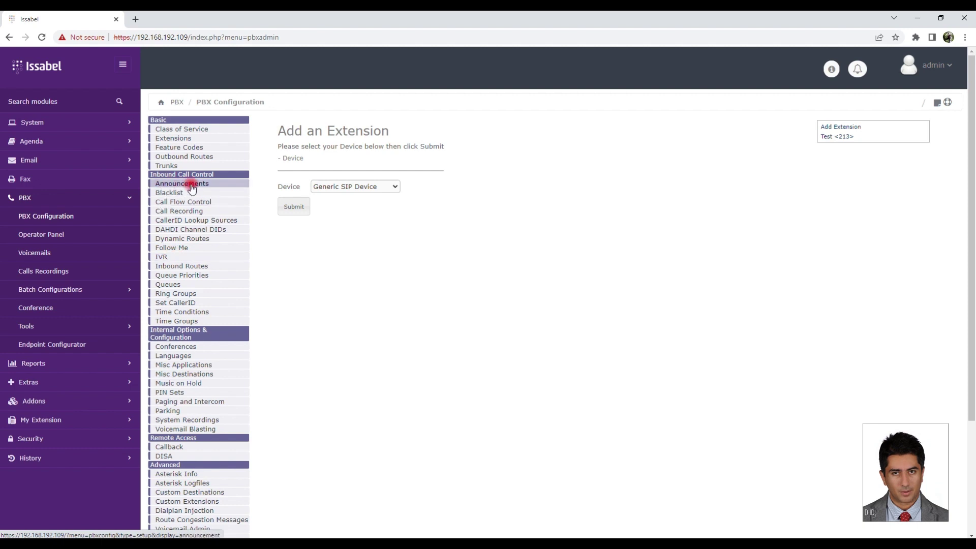
{"action": "scroll", "coordinate": [157, 228], "scroll_direction": "down", "scroll_amount": 2}
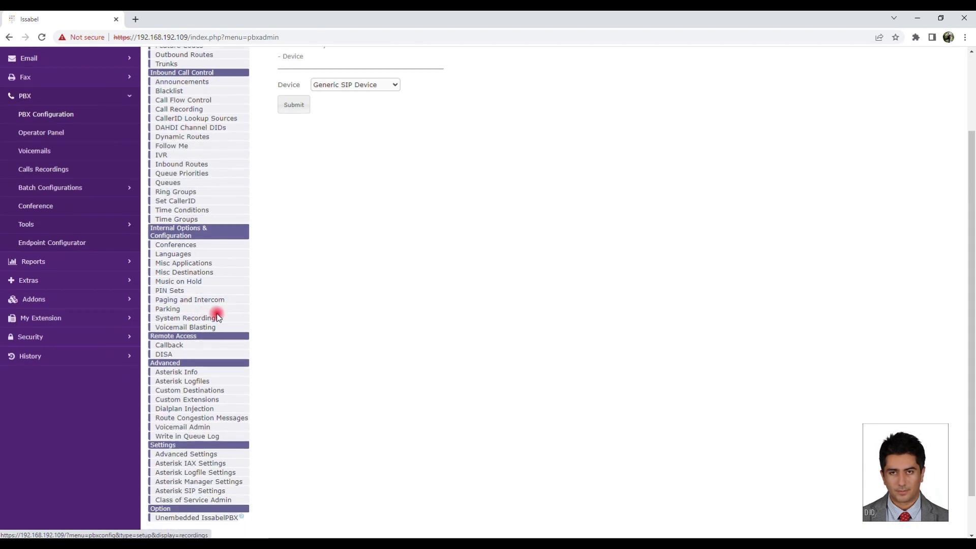
{"action": "left_click", "coordinate": [206, 318]}
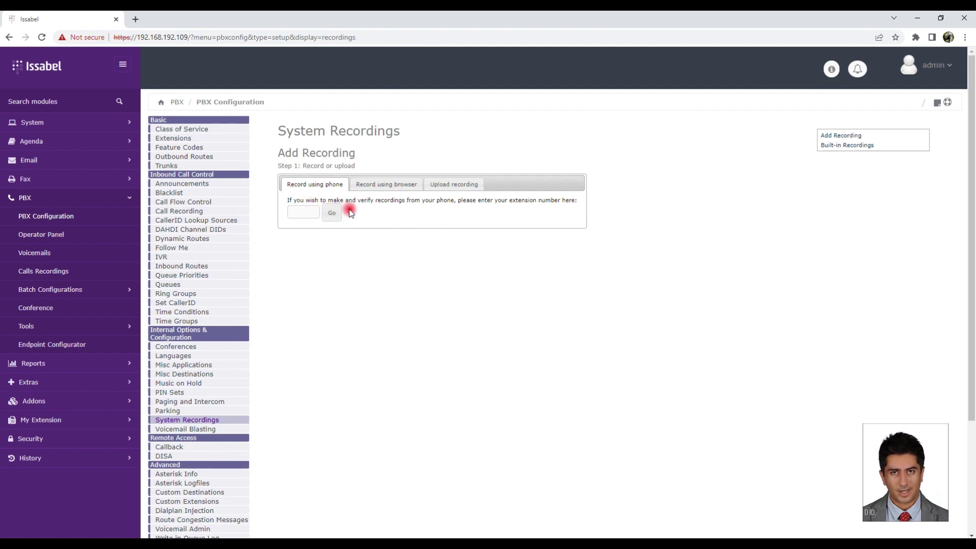
Step: Switch Add Recording to Upload recording and highlight the PCM 16-bit 8000Hz .wav requirement
{"action": "left_click", "coordinate": [371, 184]}
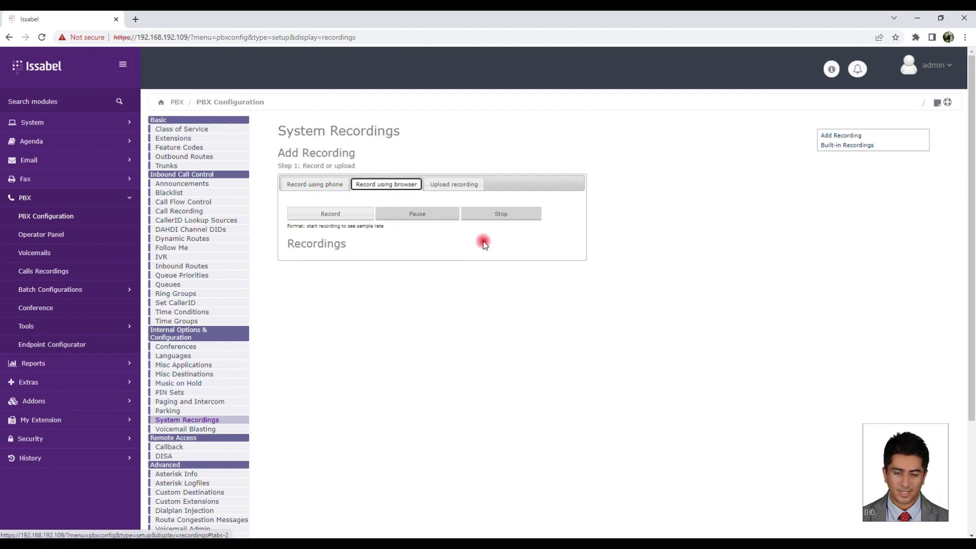
{"action": "left_click", "coordinate": [450, 184]}
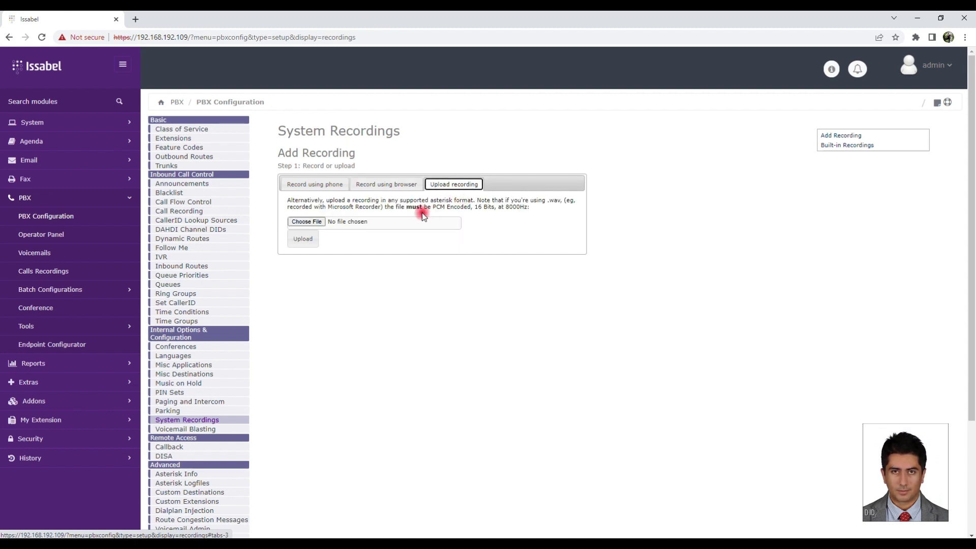
{"action": "left_click_drag", "start_coordinate": [431, 207], "coordinate": [526, 208]}
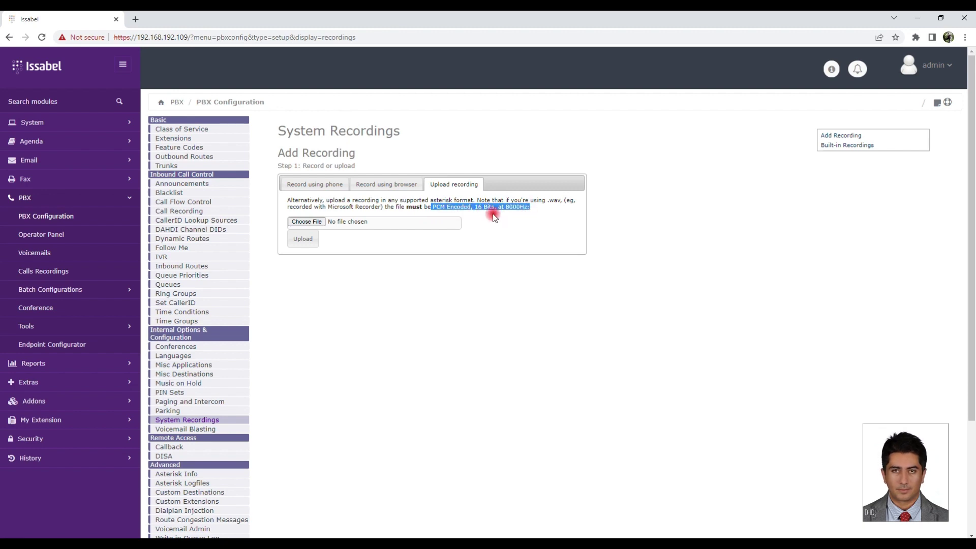
{"action": "left_click", "coordinate": [550, 200]}
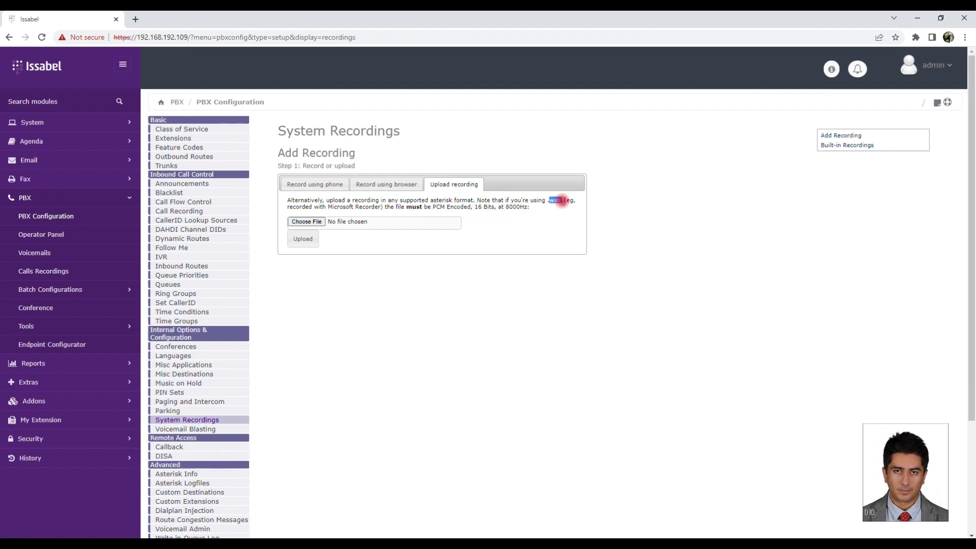
Step: Choose main_wav.wav from the Desktop IVR folder and upload it
{"action": "left_click", "coordinate": [321, 222]}
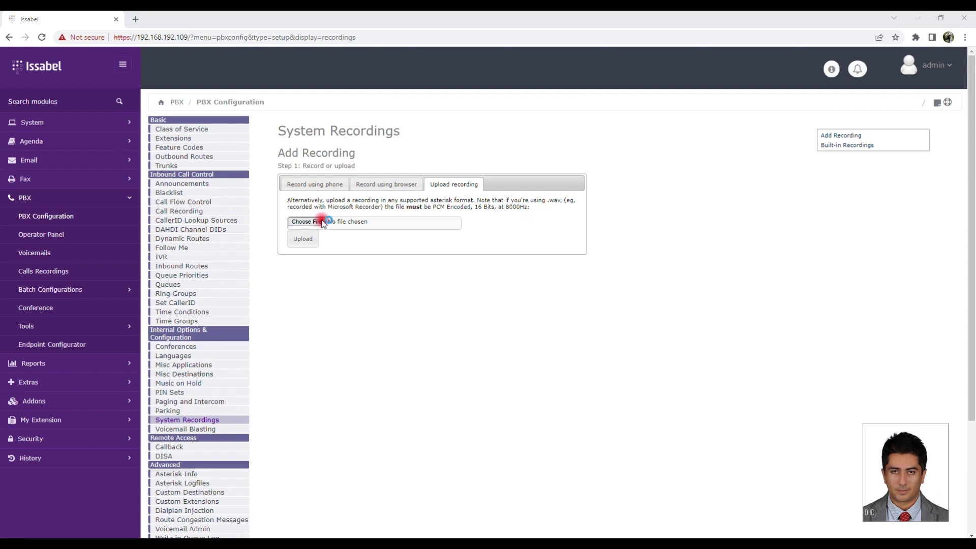
{"action": "left_click", "coordinate": [70, 101]}
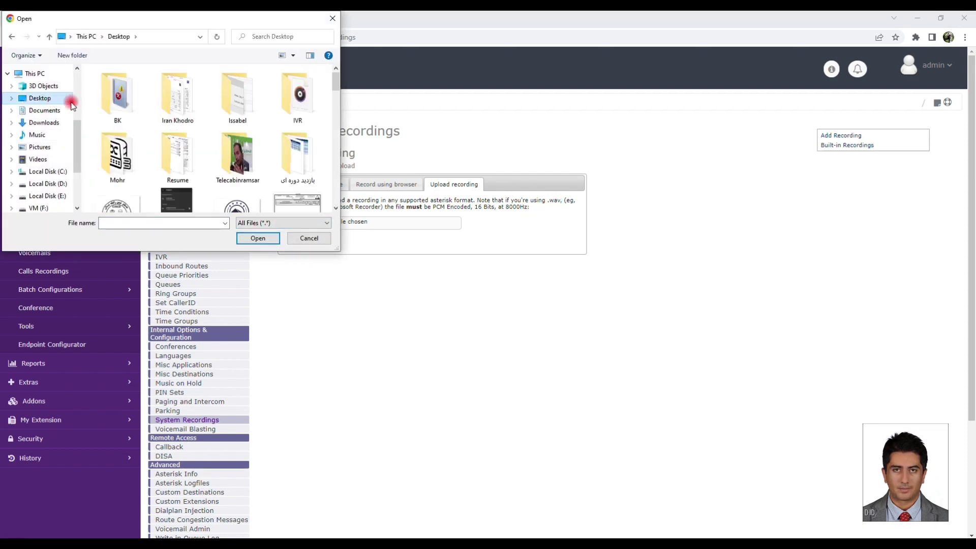
{"action": "double_click", "coordinate": [299, 99]}
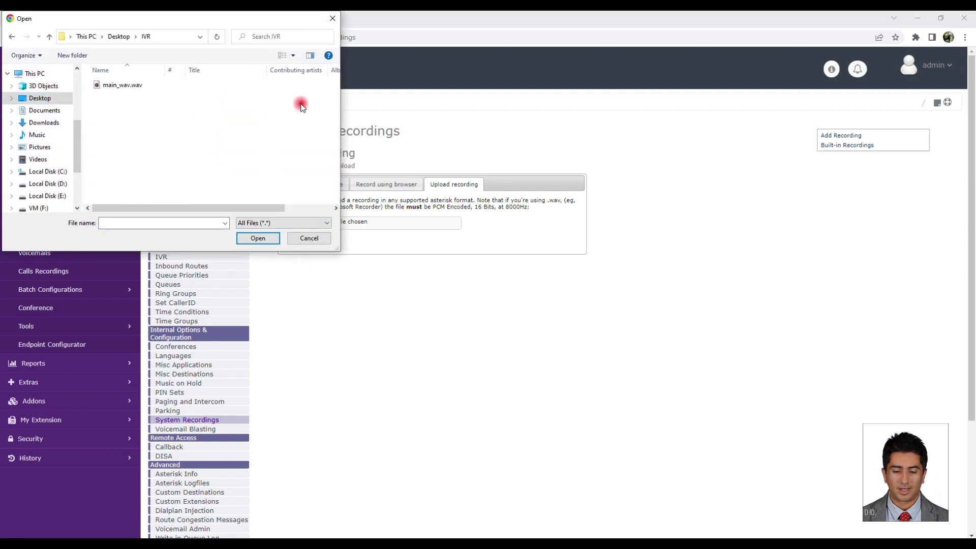
{"action": "left_click", "coordinate": [122, 97]}
{"action": "left_click", "coordinate": [258, 238]}
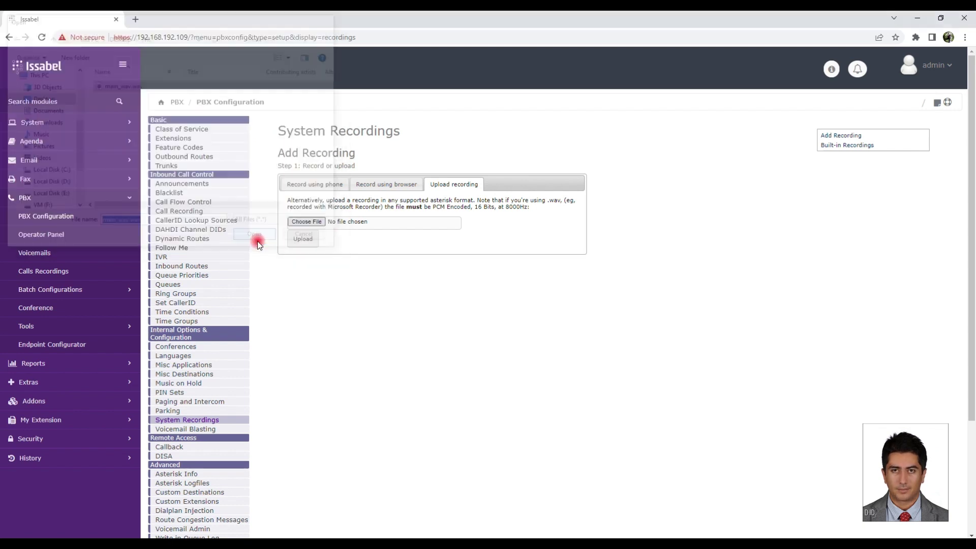
{"action": "left_click", "coordinate": [314, 239]}
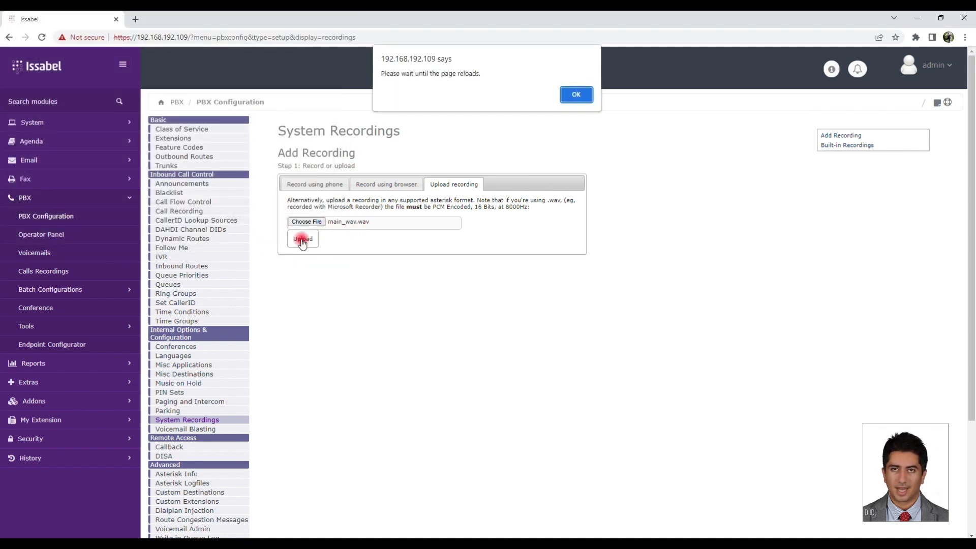
Step: Rename the uploaded recording from main_wav to SR_IVR, save it, and open its details
{"action": "left_click", "coordinate": [576, 94]}
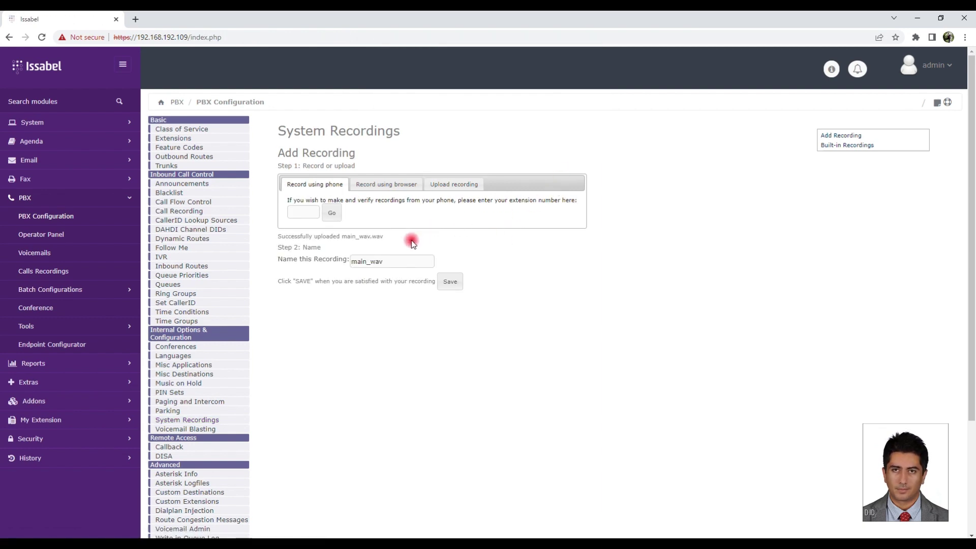
{"action": "left_click", "coordinate": [423, 261]}
{"action": "double_click", "coordinate": [371, 261]}
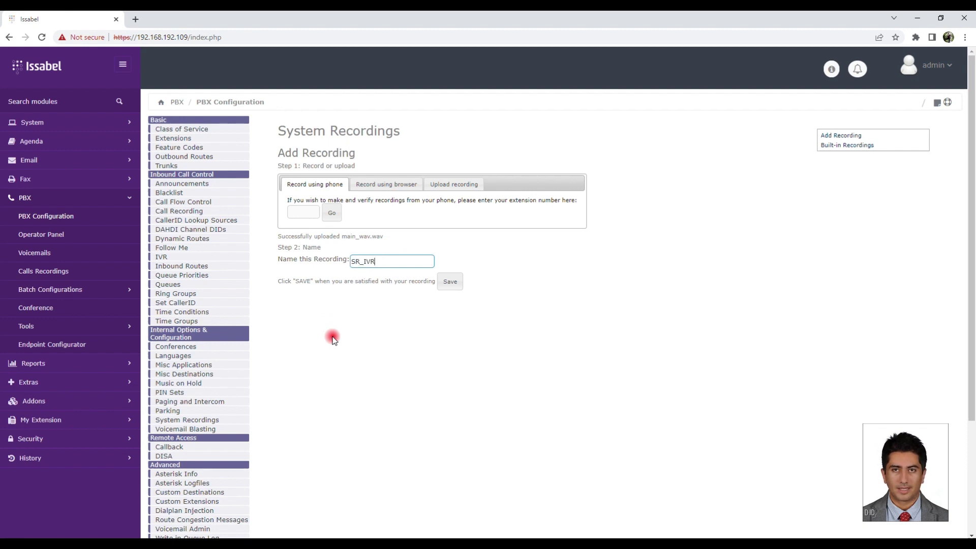
{"action": "left_click", "coordinate": [452, 285]}
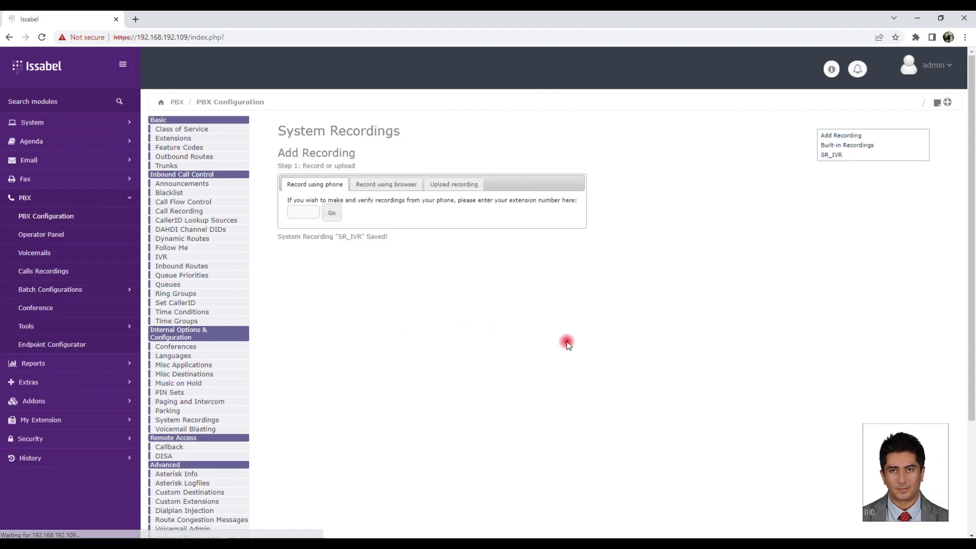
{"action": "left_click", "coordinate": [829, 154]}
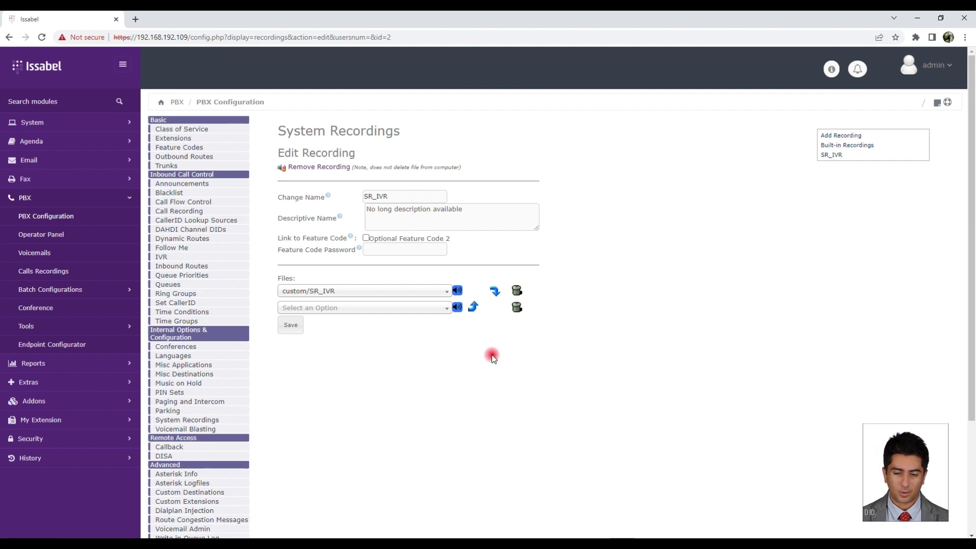
Step: Add a new announcement with the description An-IVR
{"action": "left_click", "coordinate": [187, 186]}
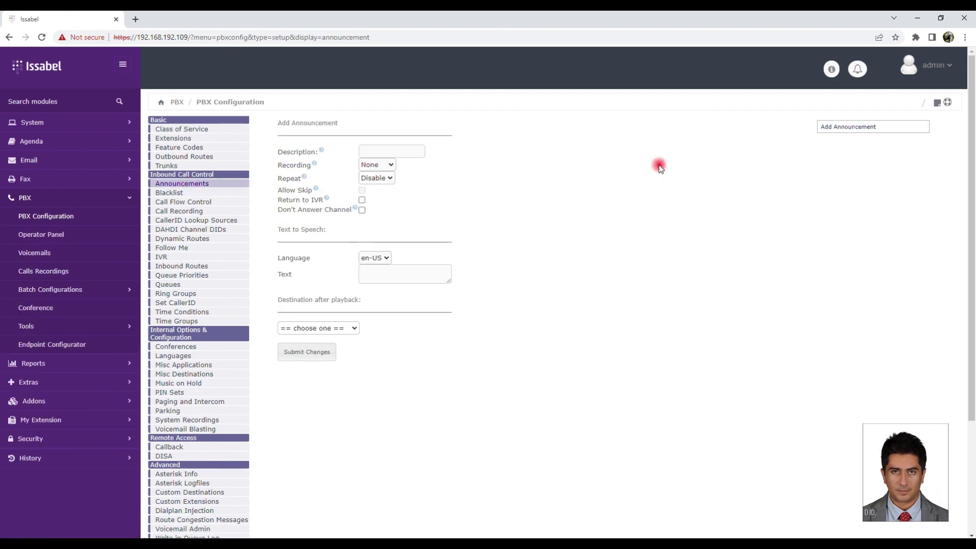
{"action": "left_click", "coordinate": [844, 128]}
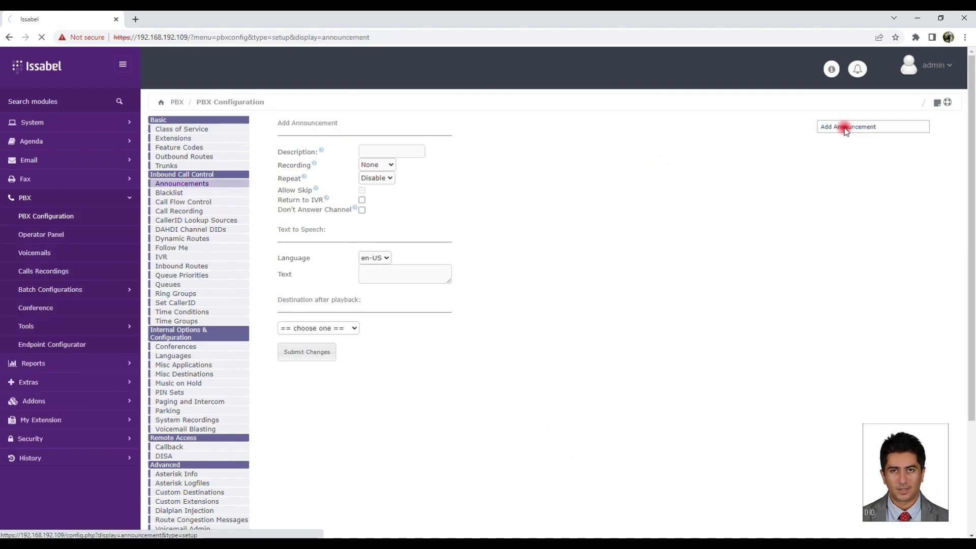
{"action": "left_click", "coordinate": [378, 150]}
{"action": "type", "text": "An-IVR"}
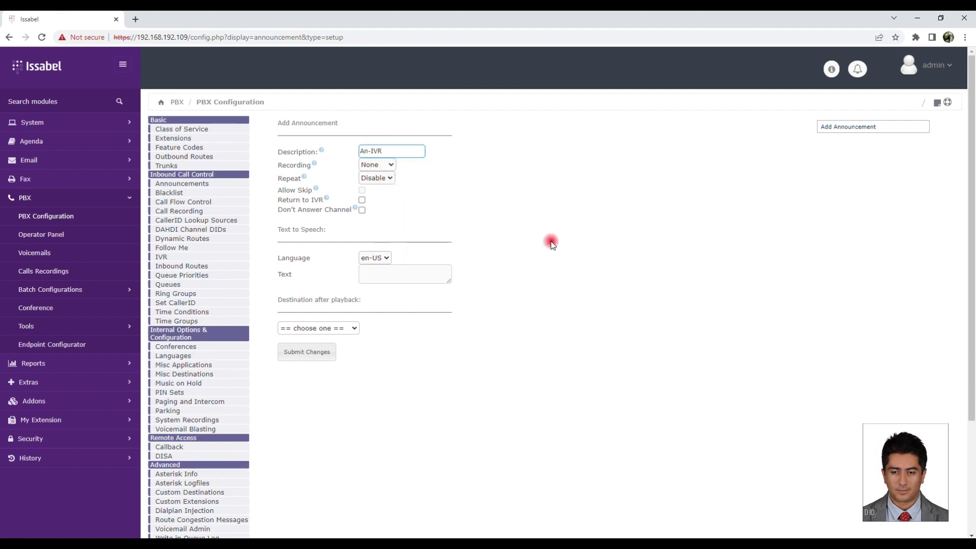
Step: Set recording SR_IVR, repeat 1, Allow Skip on, and Return to IVR off
{"action": "left_click", "coordinate": [377, 164]}
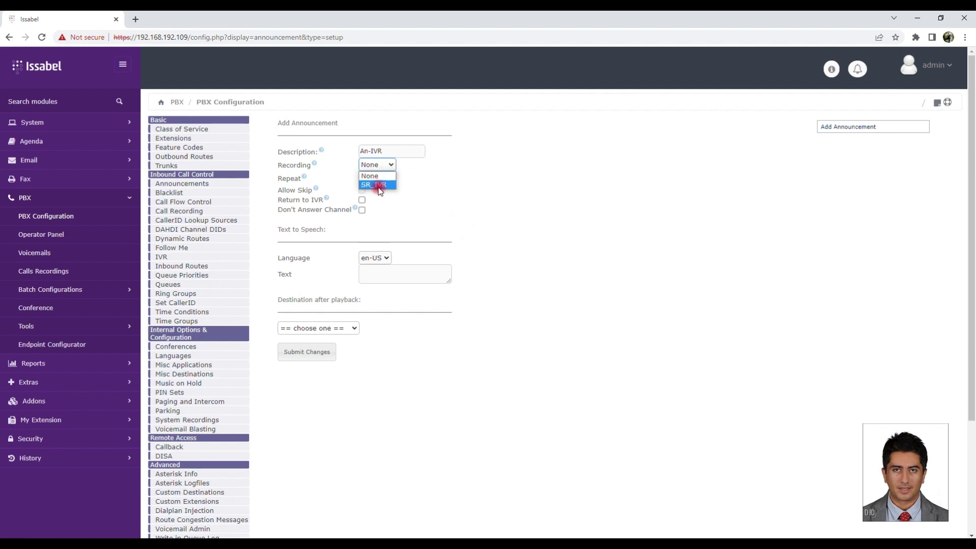
{"action": "left_click", "coordinate": [378, 185]}
{"action": "left_click", "coordinate": [388, 179]}
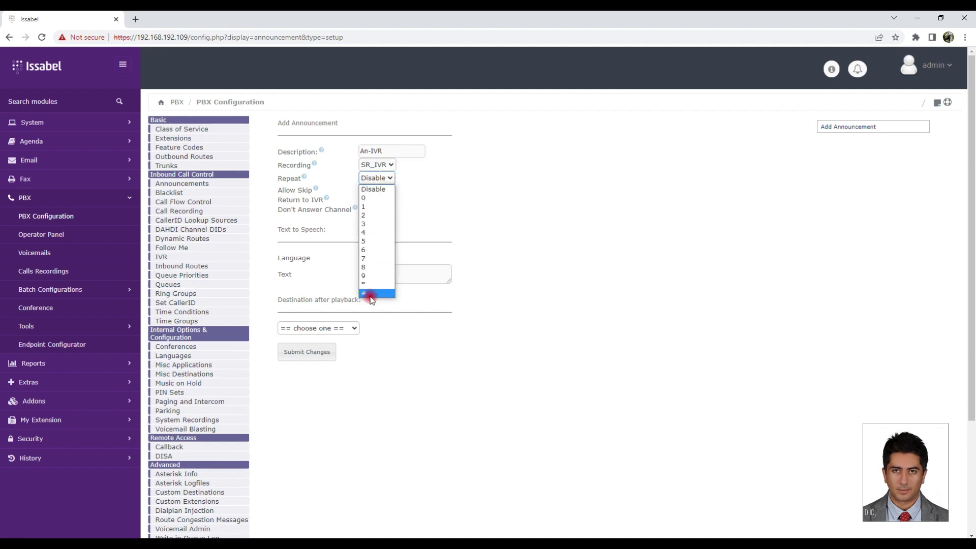
{"action": "left_click", "coordinate": [364, 213]}
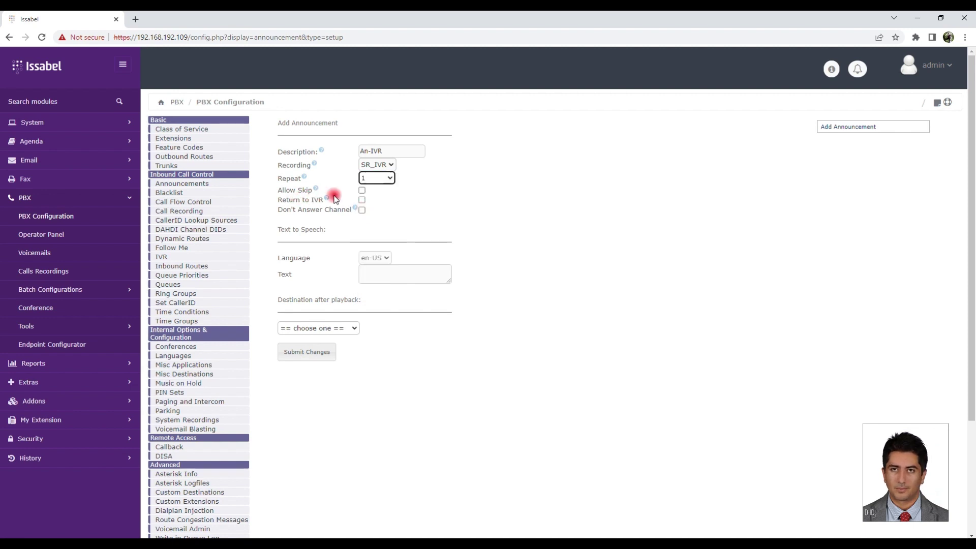
{"action": "left_click", "coordinate": [362, 191]}
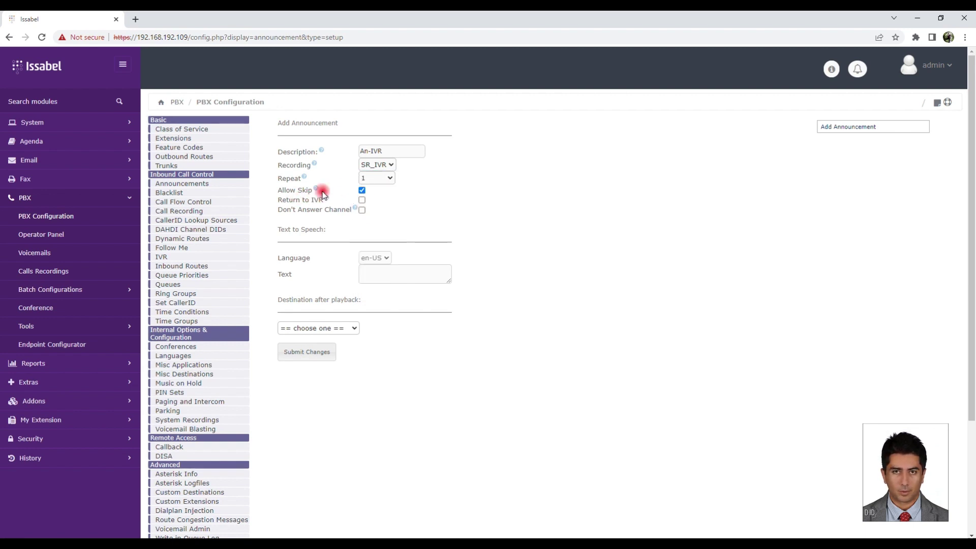
{"action": "left_click", "coordinate": [362, 201]}
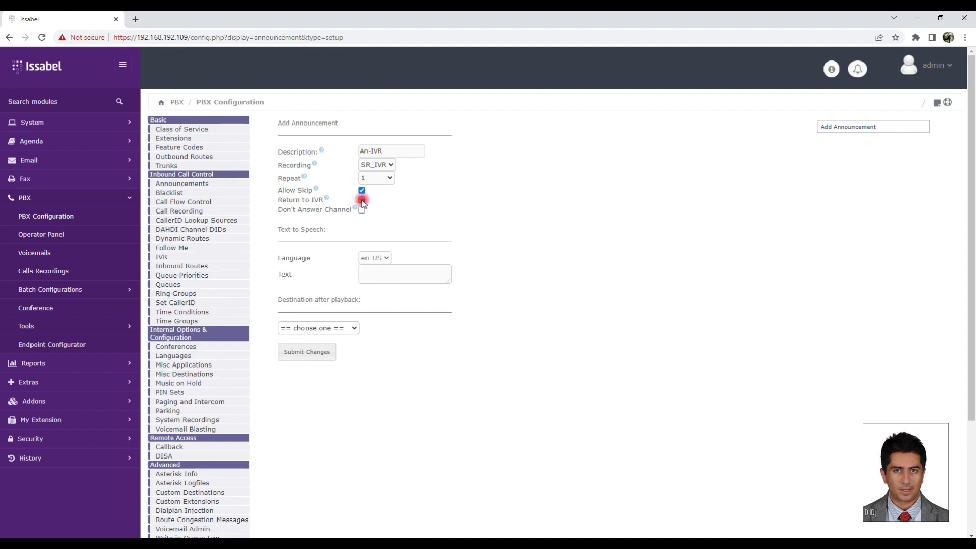
{"action": "left_click", "coordinate": [362, 200]}
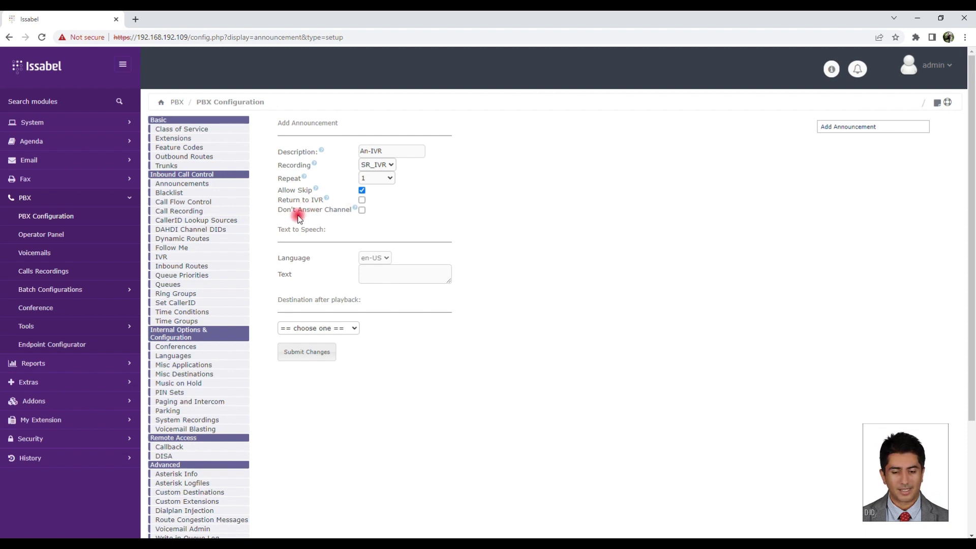
{"action": "left_click_drag", "start_coordinate": [279, 299], "coordinate": [314, 299]}
{"action": "left_click", "coordinate": [292, 300]}
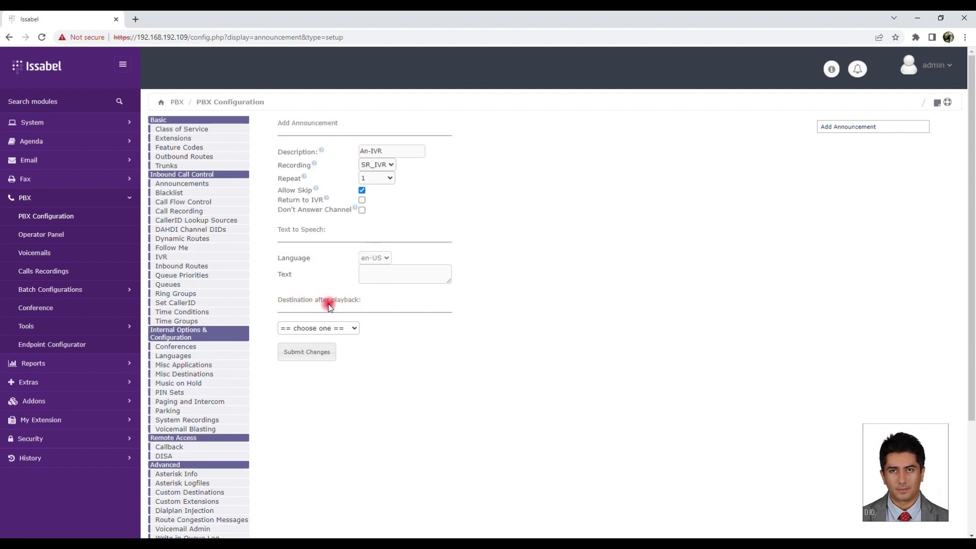
Step: Set the after-playback destination to Terminate Call > Hangup, submit the announcement, and apply config
{"action": "left_click", "coordinate": [350, 330]}
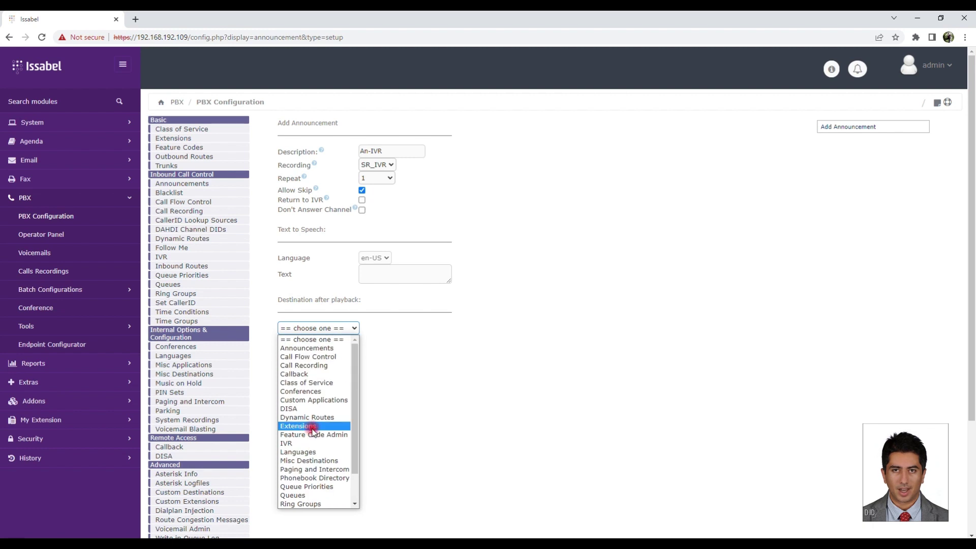
{"action": "left_click", "coordinate": [313, 427]}
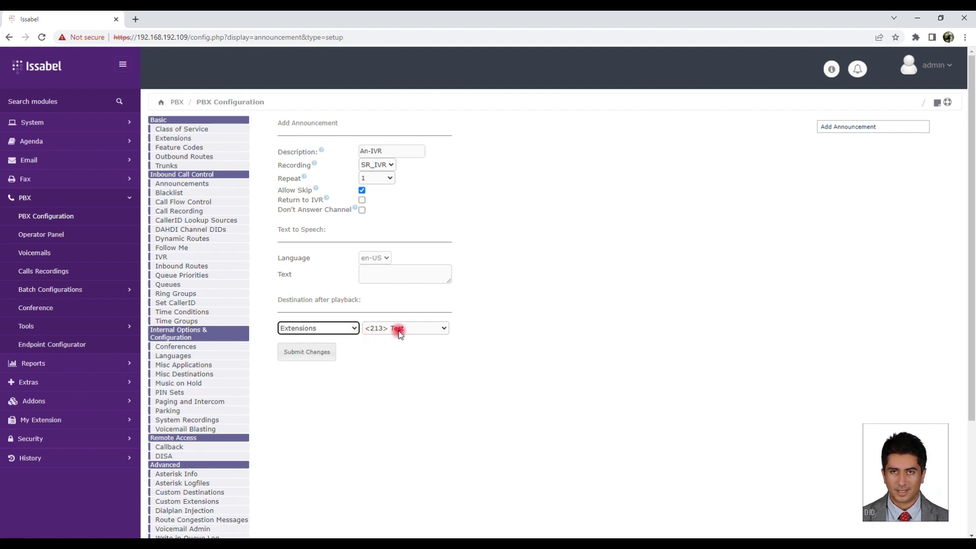
{"action": "left_click", "coordinate": [350, 327]}
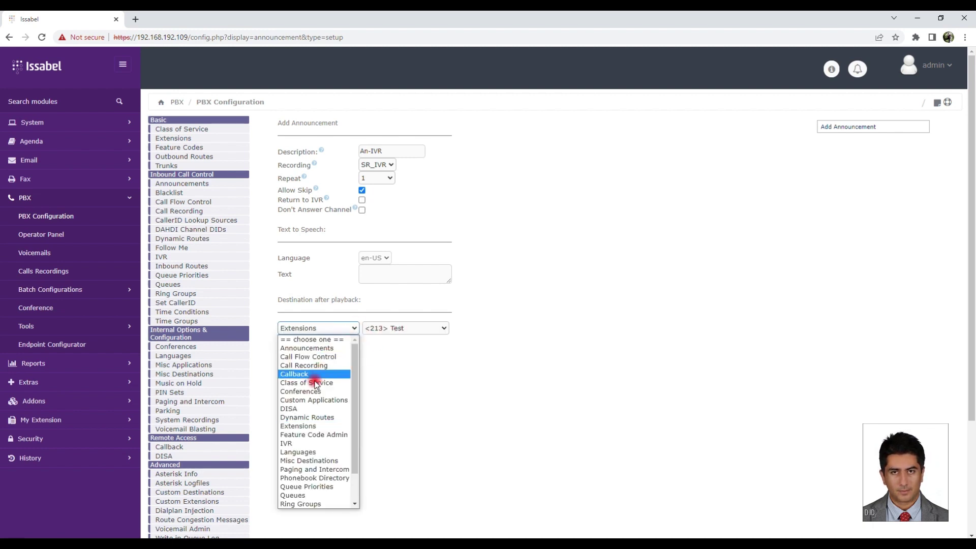
{"action": "left_click", "coordinate": [306, 444]}
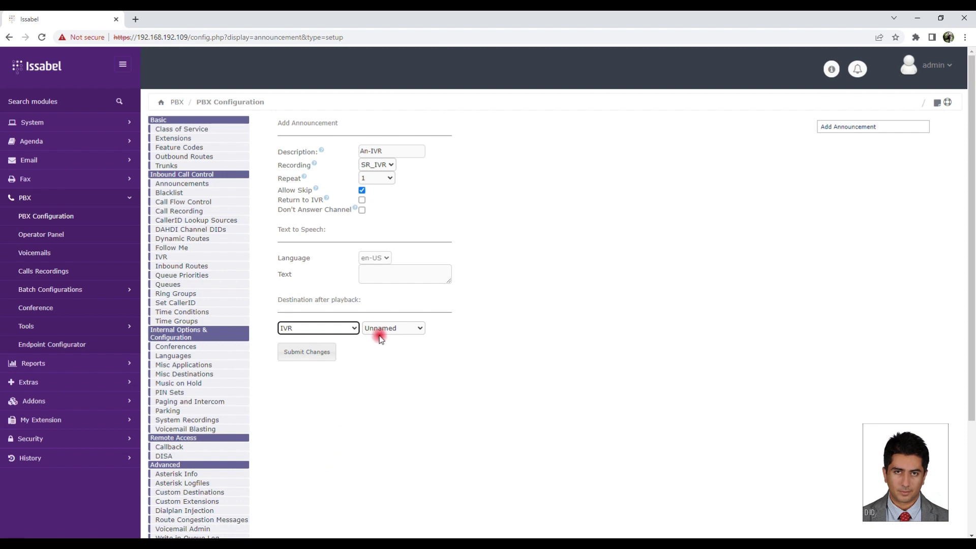
{"action": "left_click", "coordinate": [350, 330]}
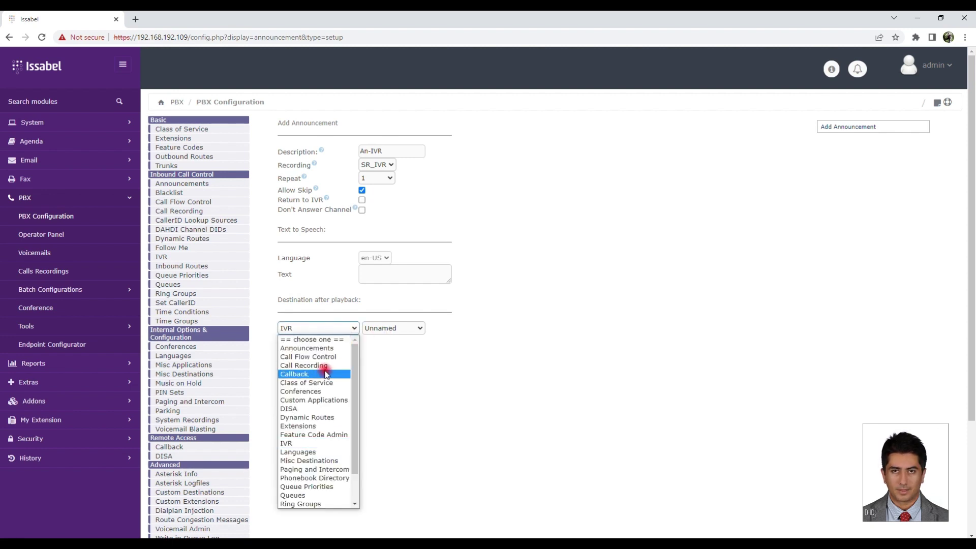
{"action": "scroll", "coordinate": [330, 432], "scroll_direction": "up", "scroll_amount": 2}
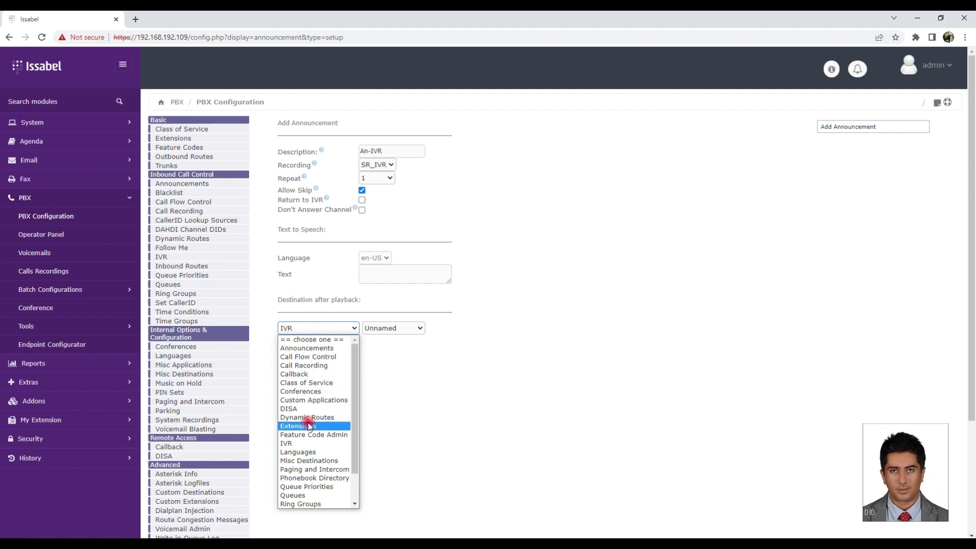
{"action": "scroll", "coordinate": [311, 432], "scroll_direction": "down", "scroll_amount": 2}
{"action": "left_click", "coordinate": [310, 478]}
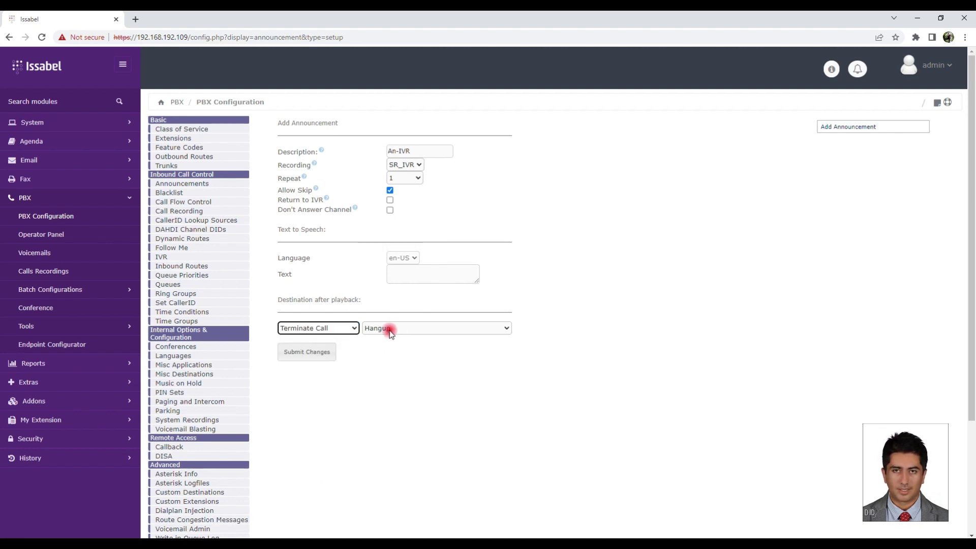
{"action": "left_click", "coordinate": [320, 353]}
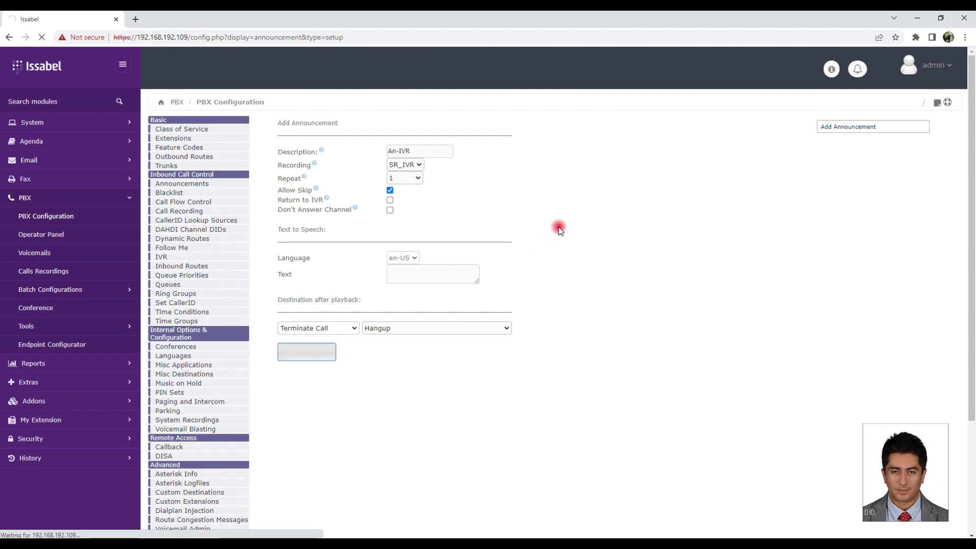
{"action": "left_click", "coordinate": [607, 122]}
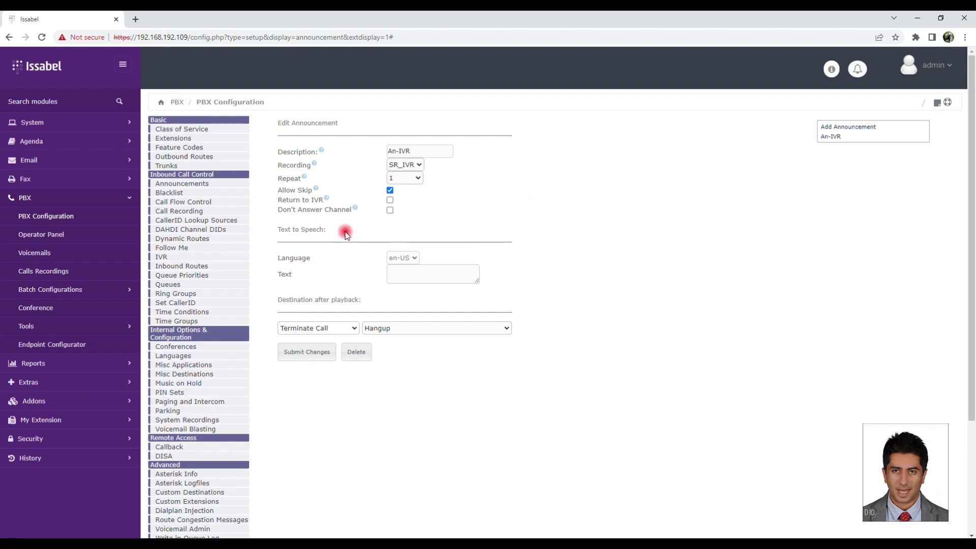
Step: Add a new IVR with both IVR Name and IVR Description set to 'IVR'
{"action": "left_click", "coordinate": [173, 257]}
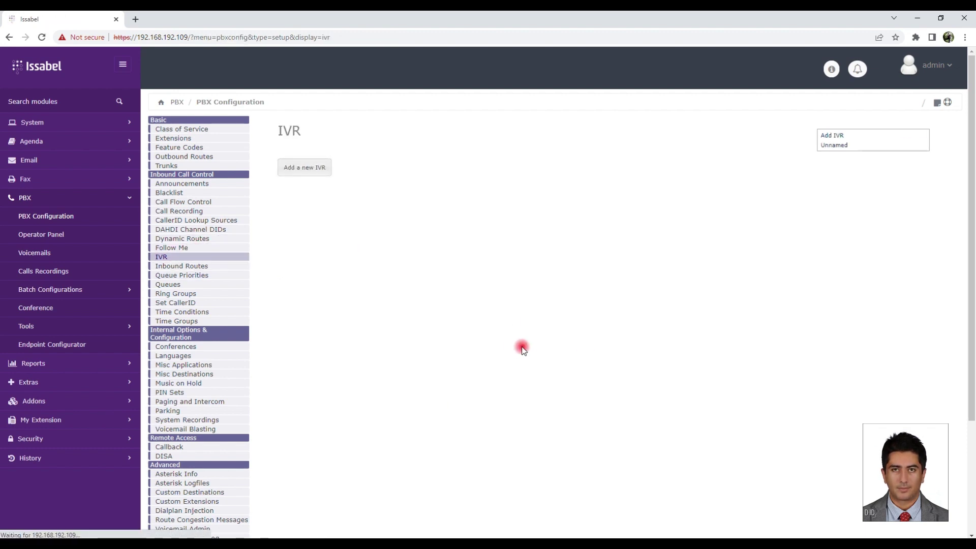
{"action": "left_click", "coordinate": [295, 169]}
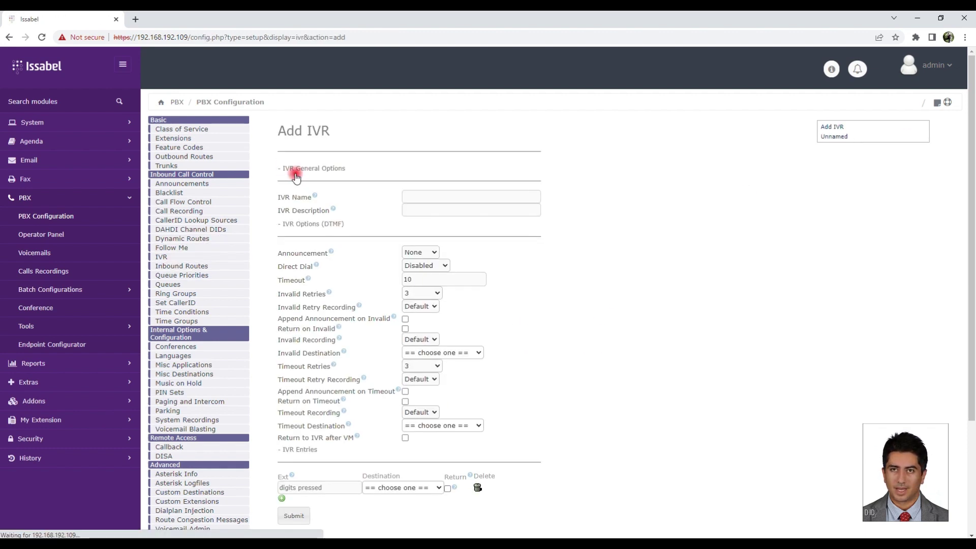
{"action": "left_click", "coordinate": [416, 195]}
{"action": "type", "text": "IVR"}
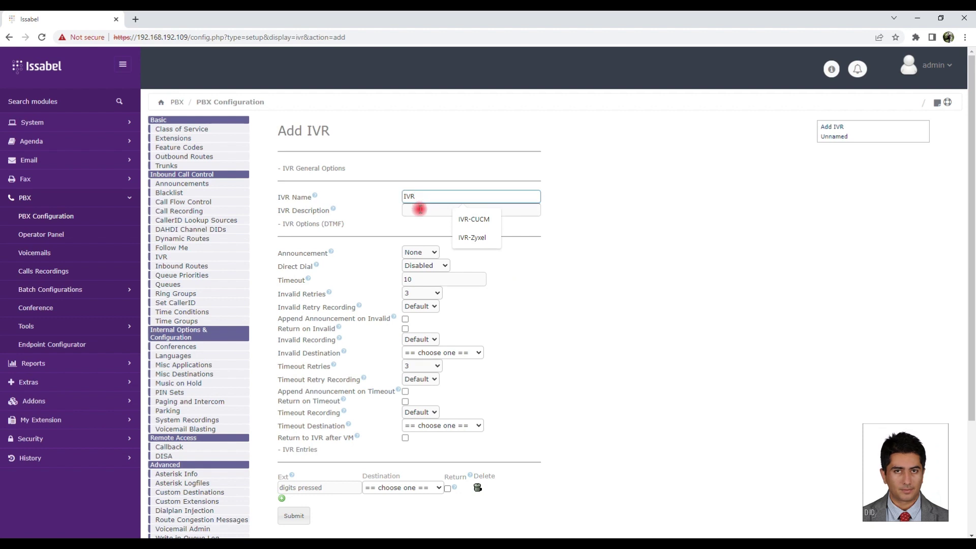
{"action": "left_click", "coordinate": [419, 209]}
{"action": "type", "text": "I"}
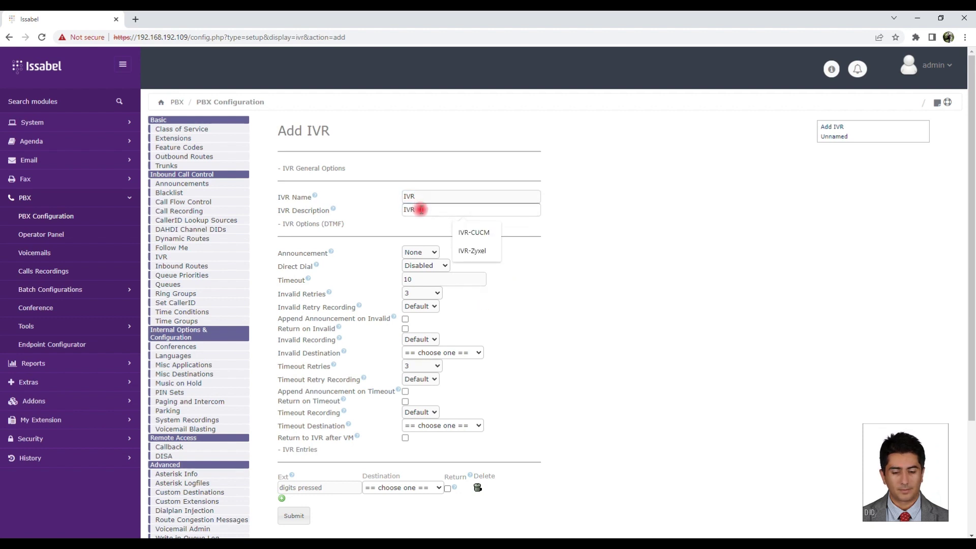
{"action": "type", "text": "VR"}
{"action": "left_click", "coordinate": [416, 229]}
{"action": "left_click", "coordinate": [313, 225]}
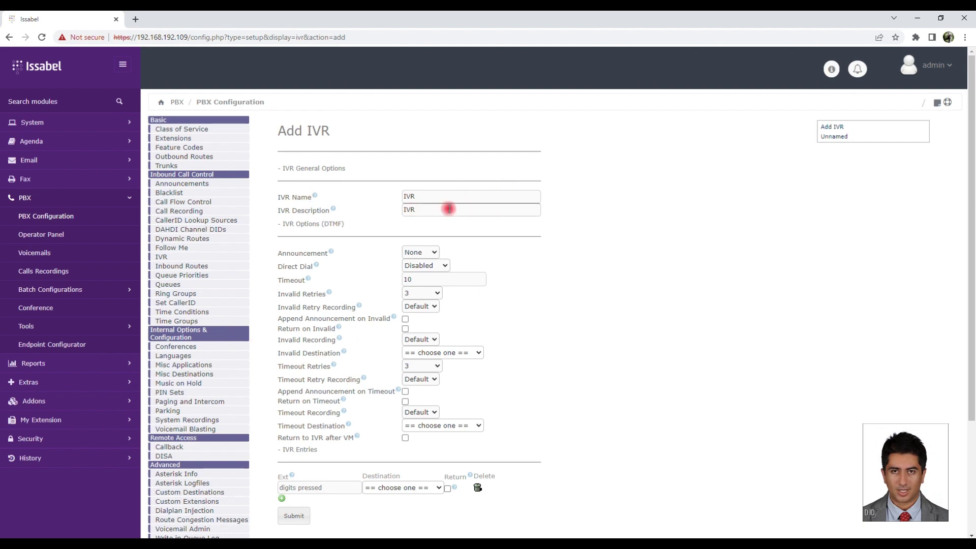
Step: Set the IVR announcement to SR_IVR, enable direct dial, and keep invalid retries at 3
{"action": "left_click", "coordinate": [421, 252]}
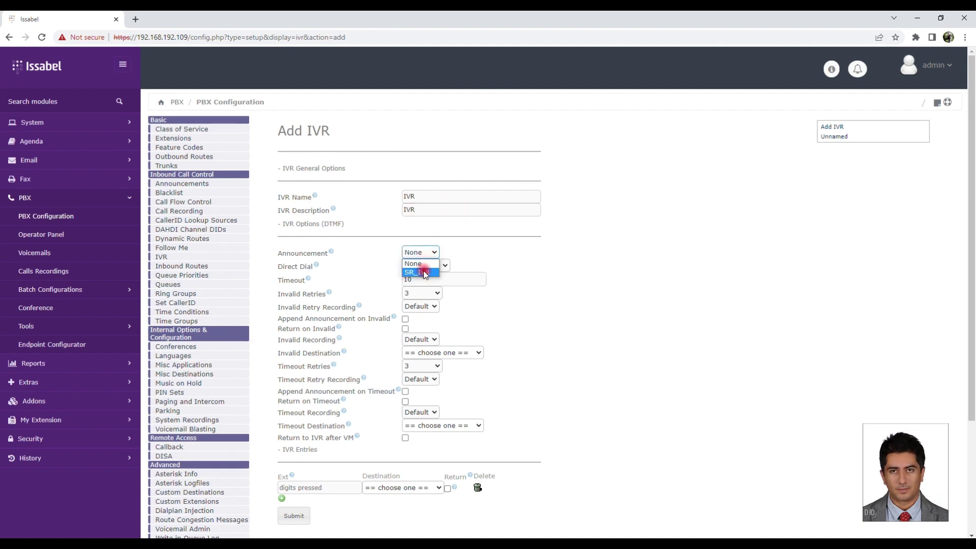
{"action": "left_click", "coordinate": [414, 267]}
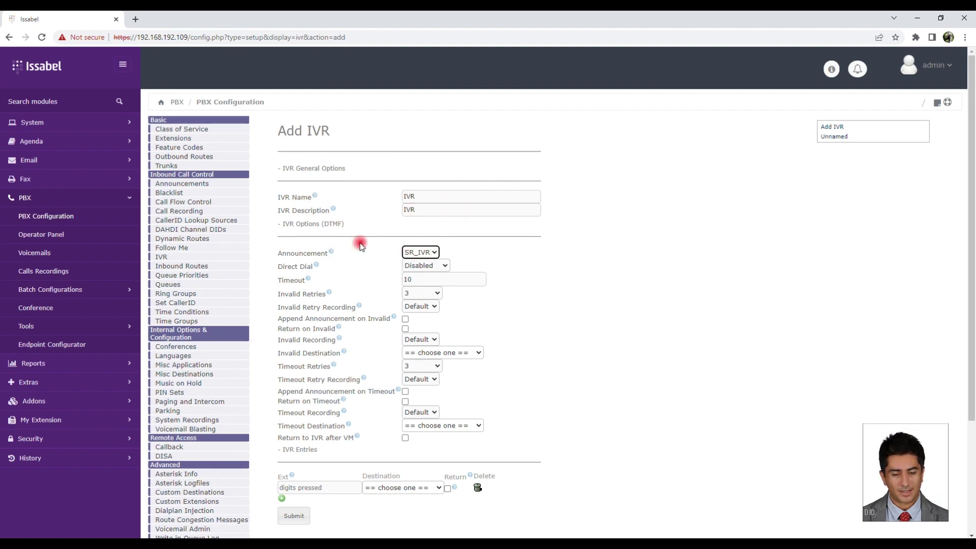
{"action": "scroll", "coordinate": [356, 242], "scroll_direction": "down", "scroll_amount": 1}
{"action": "left_click", "coordinate": [407, 215]}
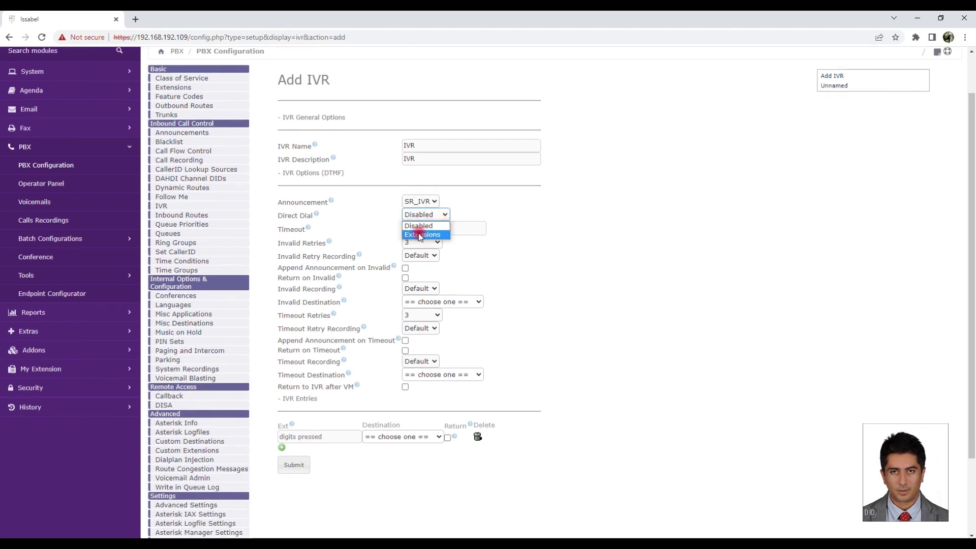
{"action": "left_click", "coordinate": [409, 234]}
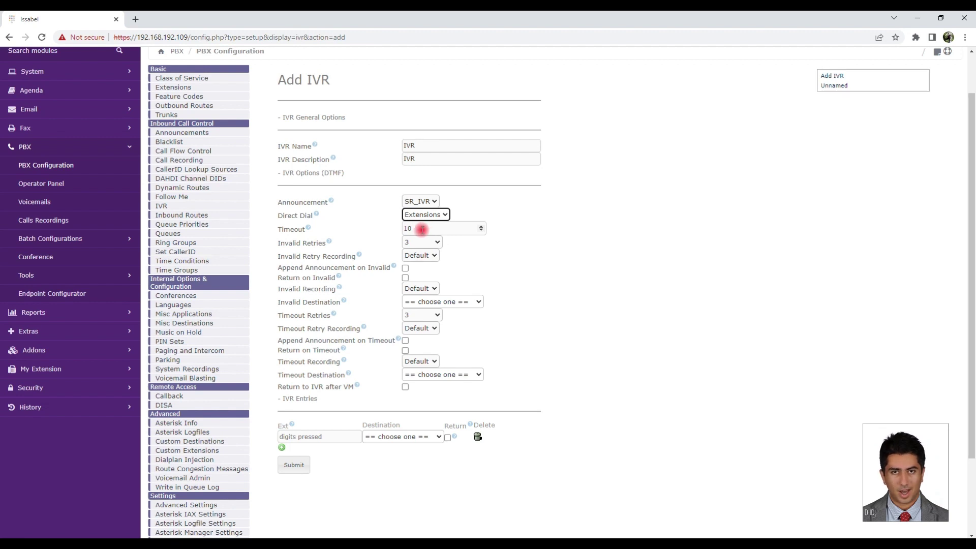
{"action": "left_click", "coordinate": [438, 244]}
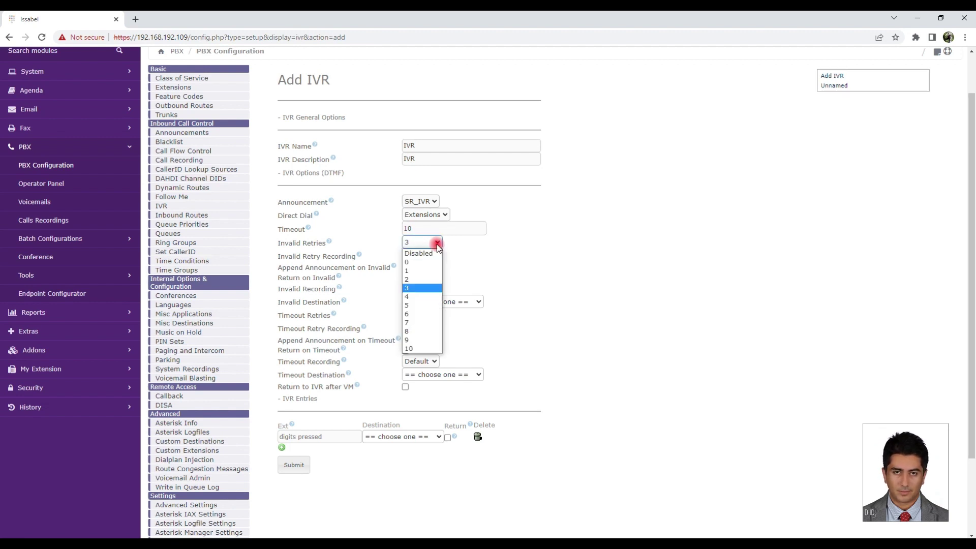
{"action": "left_click", "coordinate": [423, 243]}
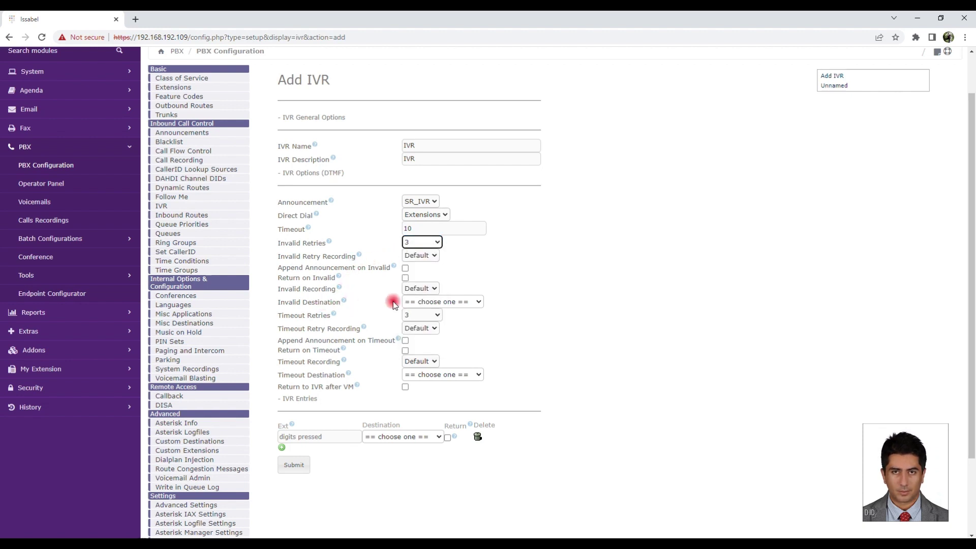
Step: Route invalid and timeout destinations to extension <213> Test, keeping timeout retries at 3
{"action": "left_click", "coordinate": [453, 301]}
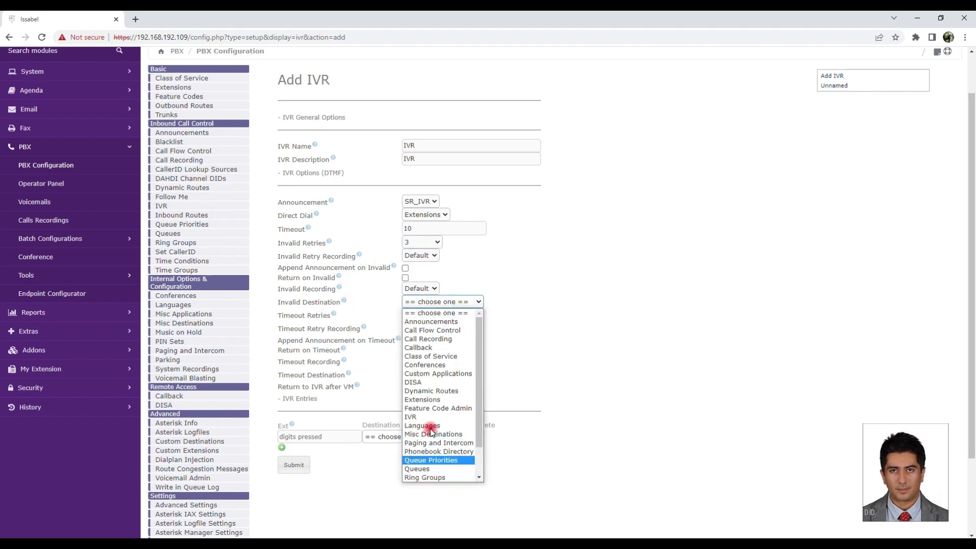
{"action": "scroll", "coordinate": [438, 417], "scroll_direction": "down", "scroll_amount": 2}
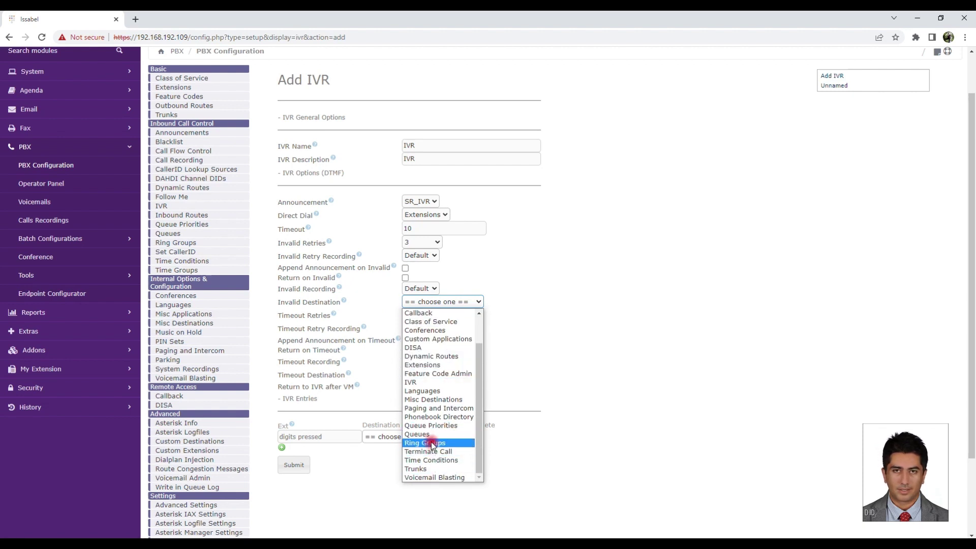
{"action": "scroll", "coordinate": [432, 437], "scroll_direction": "up", "scroll_amount": 2}
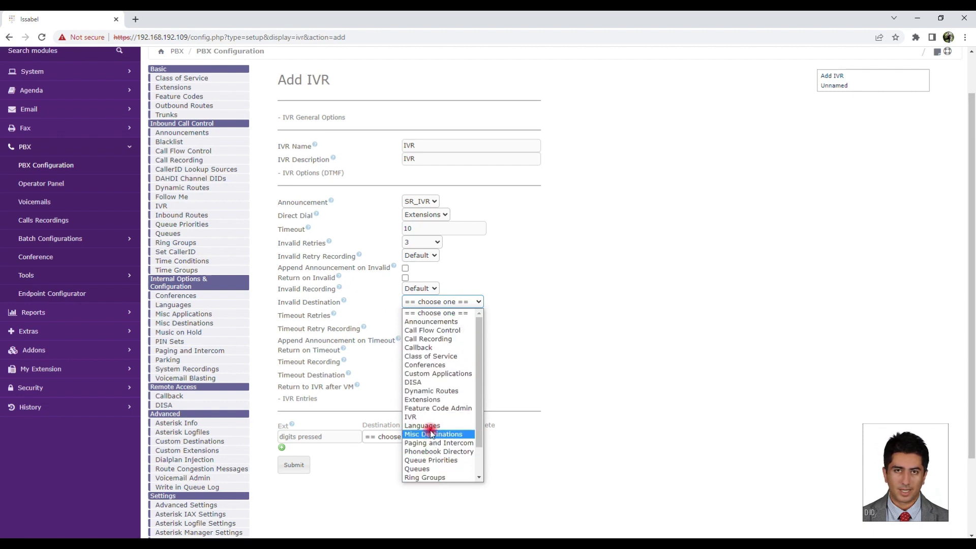
{"action": "left_click", "coordinate": [431, 400]}
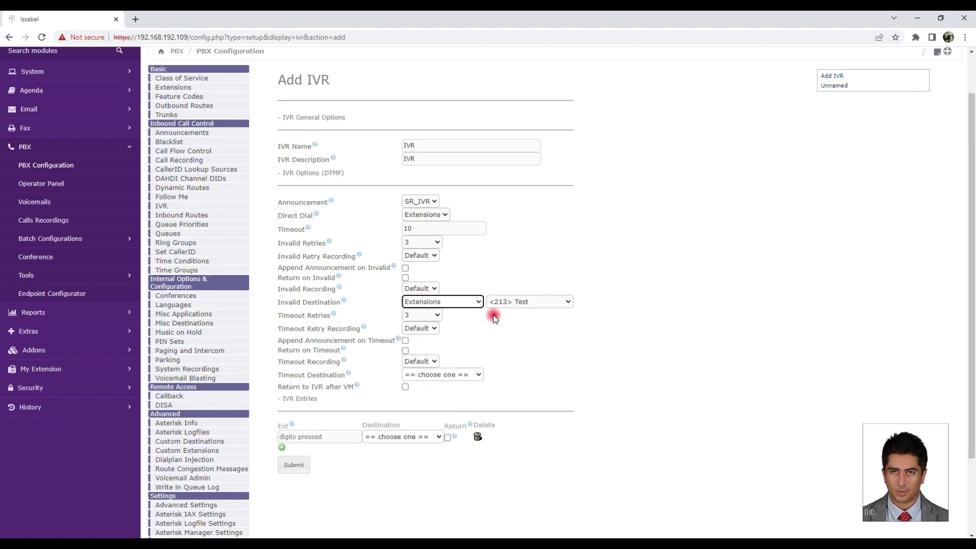
{"action": "left_click", "coordinate": [432, 316]}
{"action": "left_click", "coordinate": [434, 318]}
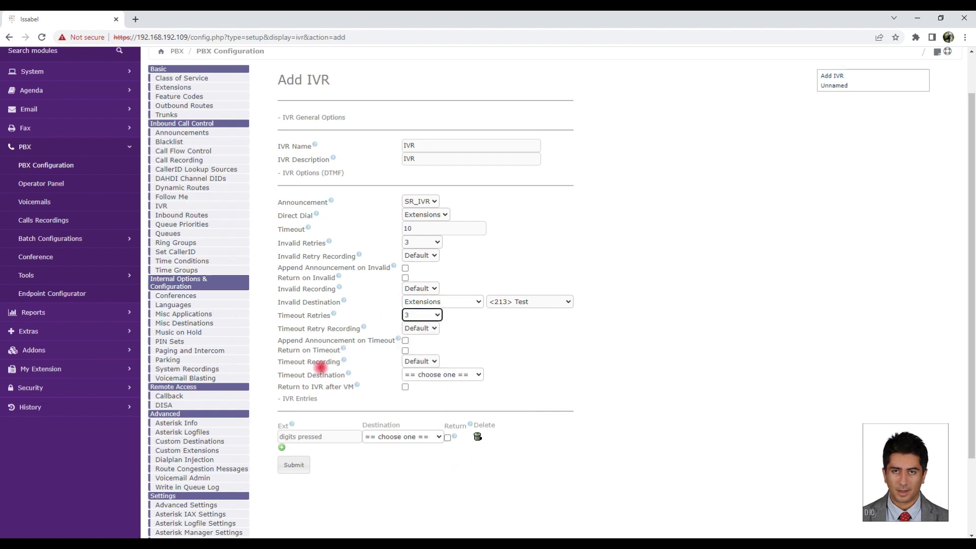
{"action": "left_click", "coordinate": [455, 375]}
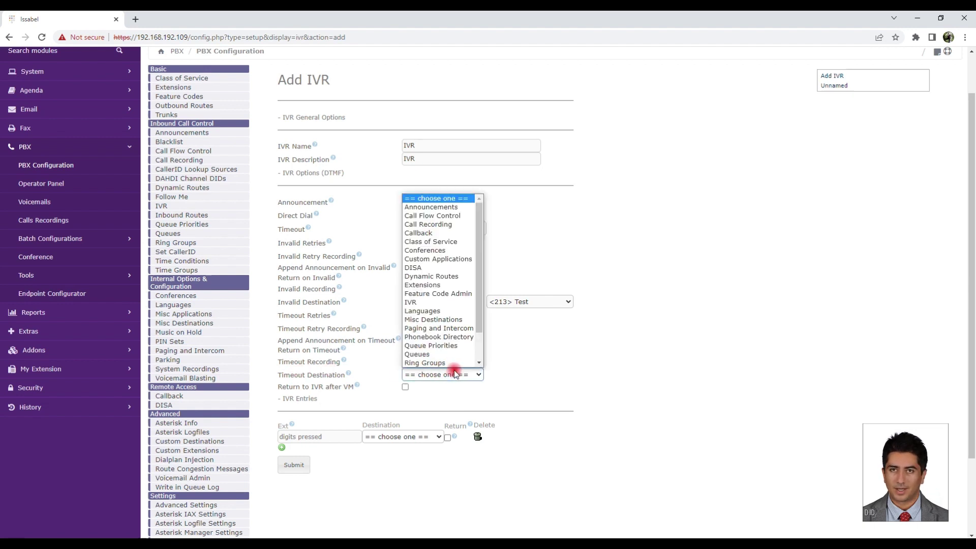
{"action": "left_click", "coordinate": [429, 285]}
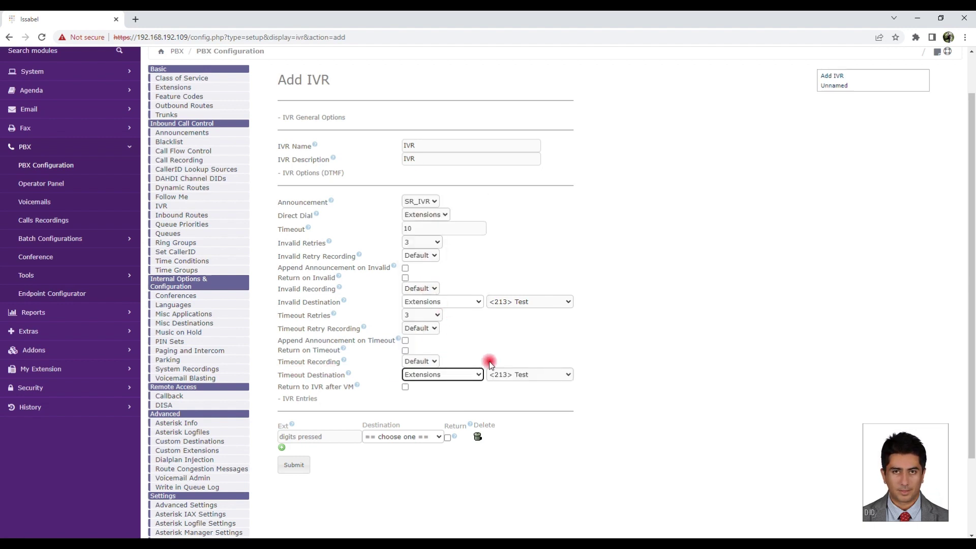
{"action": "left_click", "coordinate": [517, 379]}
{"action": "left_click", "coordinate": [518, 379]}
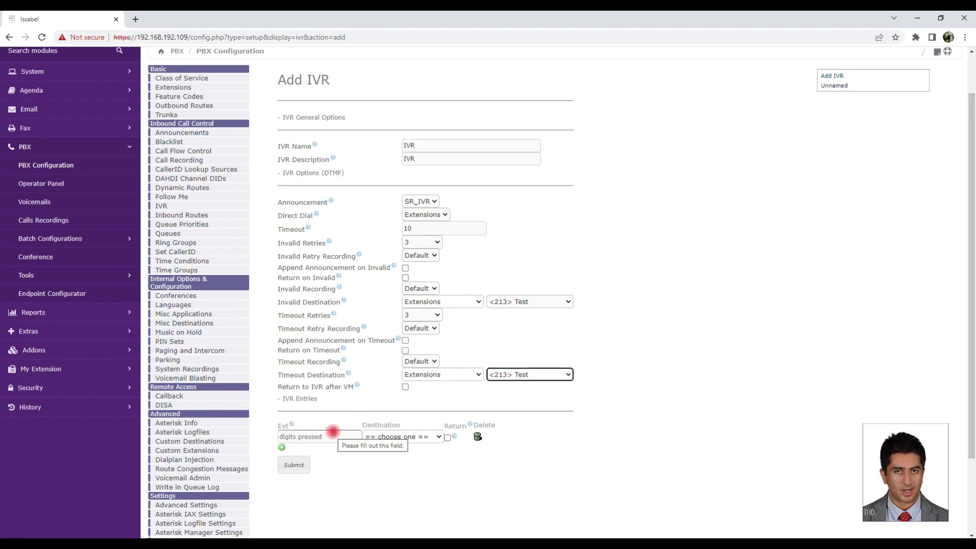
Step: Add IVR entry 1 routing to extension <213> Test
{"action": "left_click", "coordinate": [333, 431]}
{"action": "type", "text": "1"}
{"action": "left_click", "coordinate": [389, 436]}
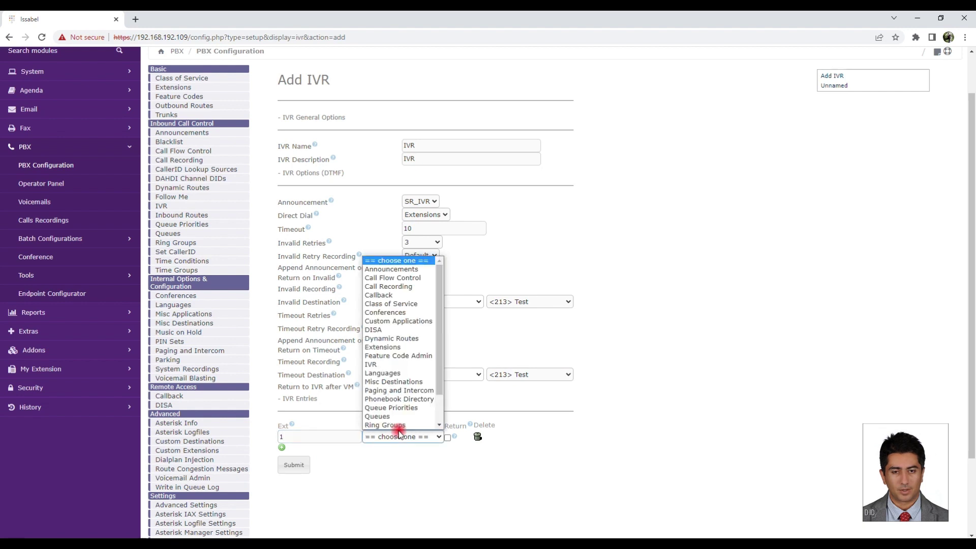
{"action": "left_click", "coordinate": [400, 348]}
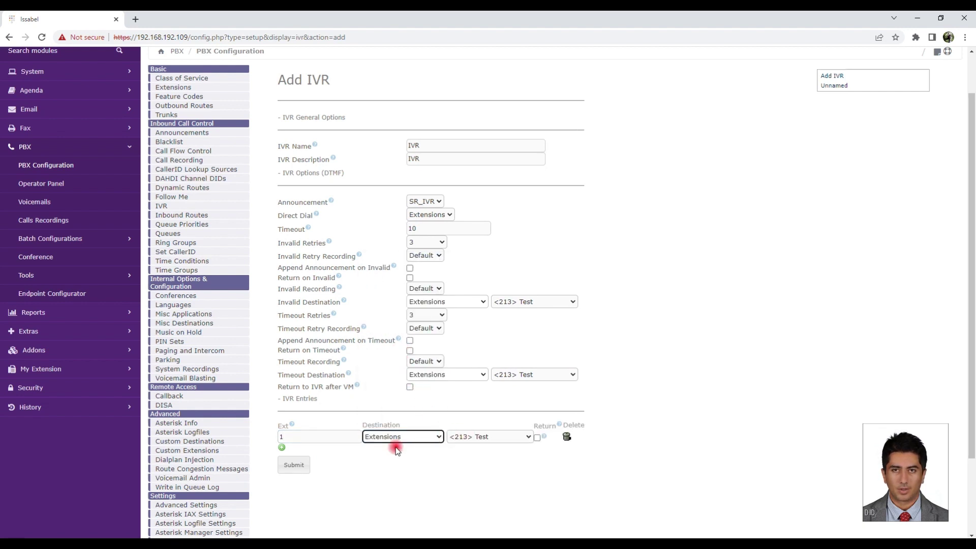
Step: Add IVR entry 2 routing to Terminate Call > Hangup
{"action": "left_click", "coordinate": [282, 447]}
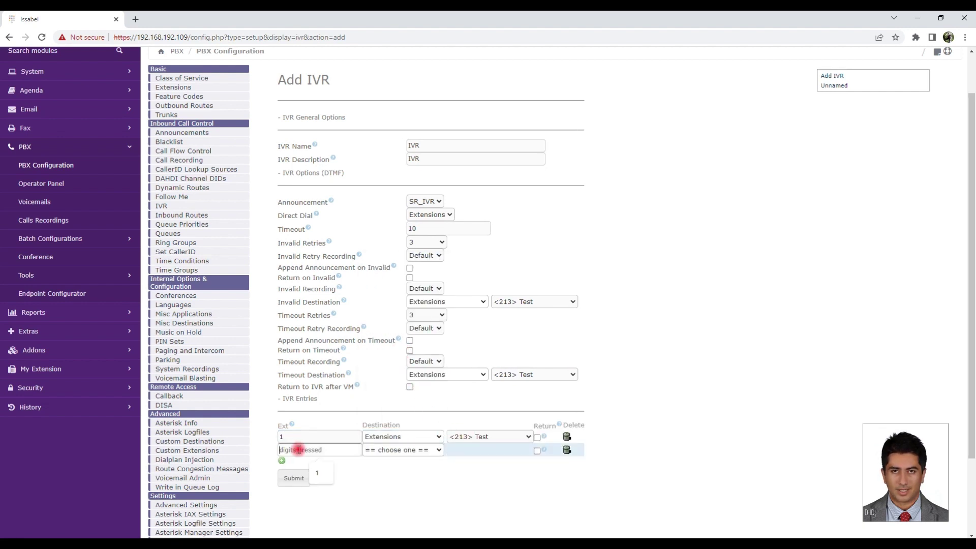
{"action": "type", "text": "2"}
{"action": "left_click", "coordinate": [380, 450]}
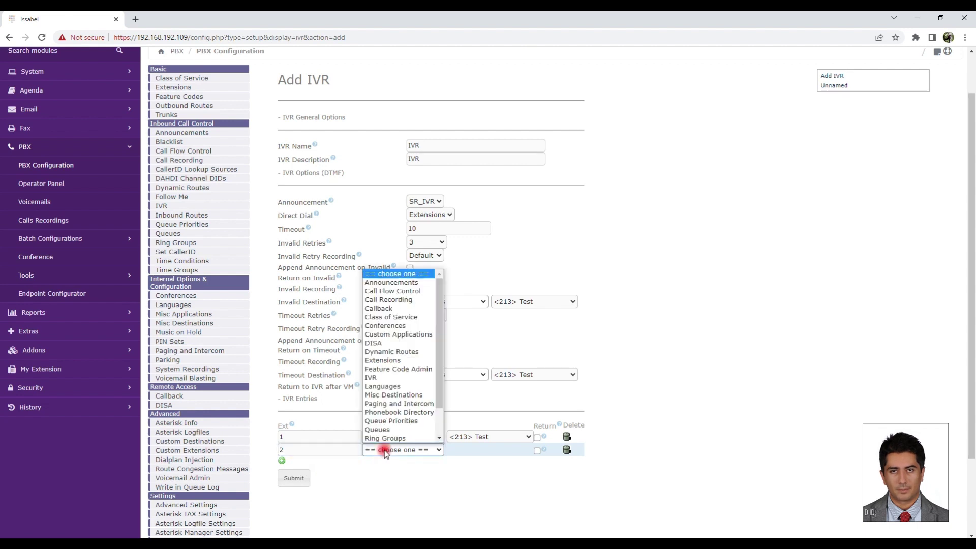
{"action": "left_click", "coordinate": [386, 360]}
{"action": "left_click", "coordinate": [404, 450]}
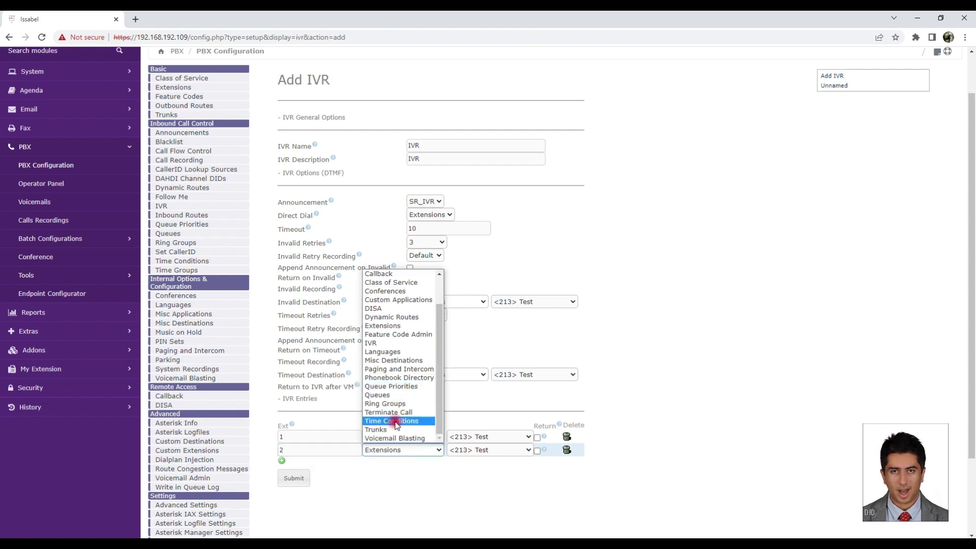
{"action": "left_click", "coordinate": [396, 412]}
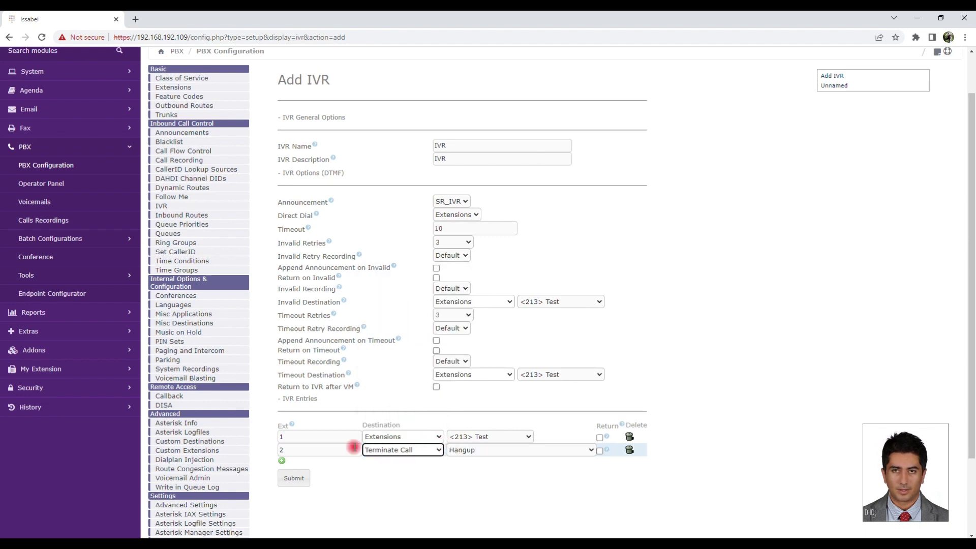
{"action": "left_click", "coordinate": [332, 445]}
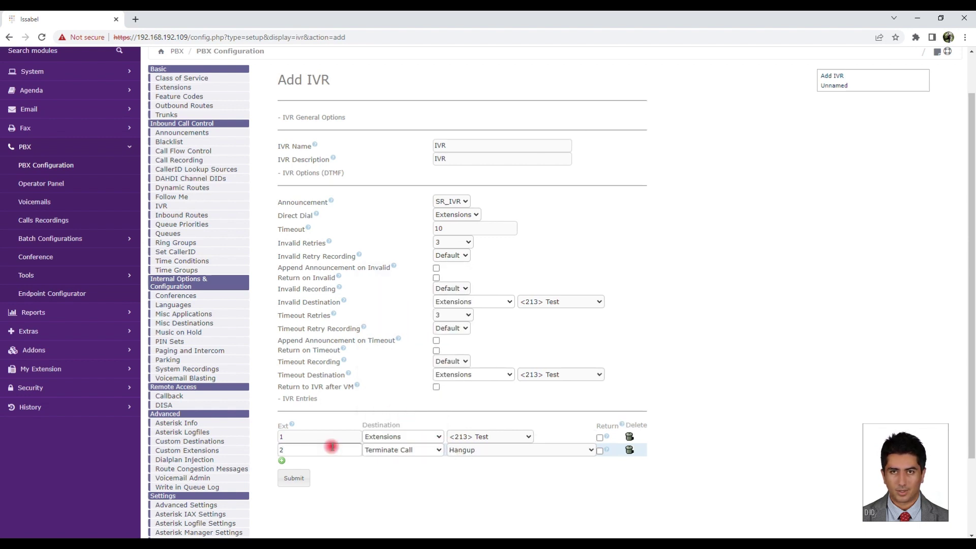
Step: Submit the IVR named IVR with its key entries and apply the configuration changes
{"action": "left_click", "coordinate": [300, 480]}
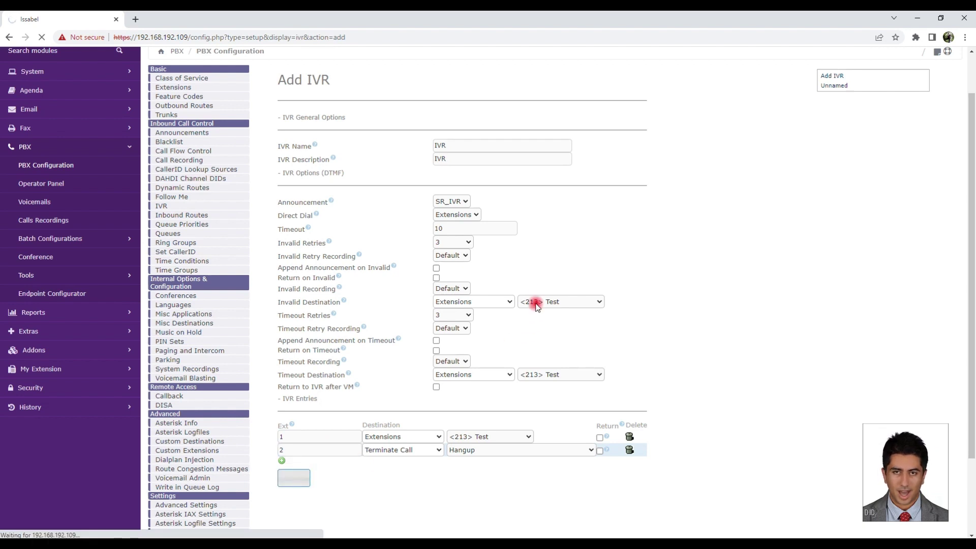
{"action": "left_click", "coordinate": [595, 125]}
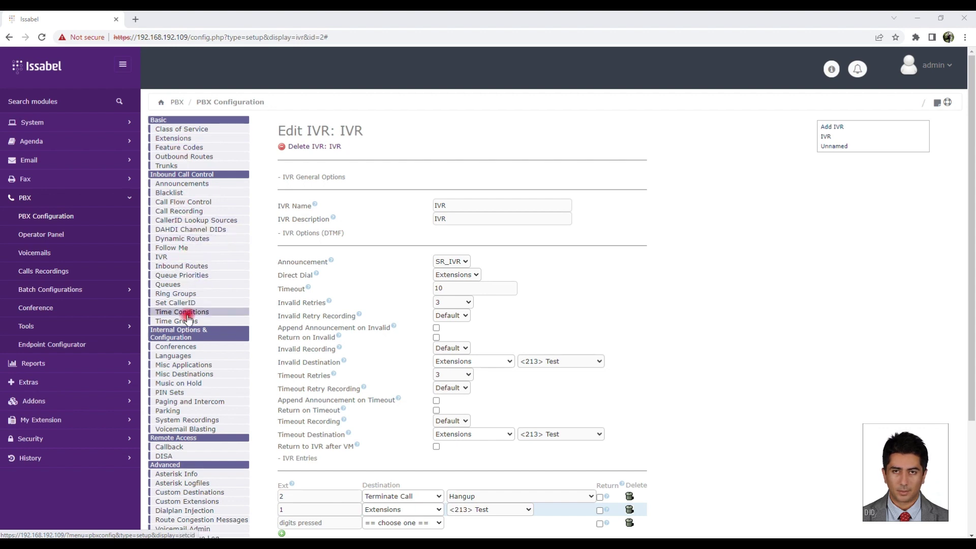
{"action": "left_click", "coordinate": [192, 267]}
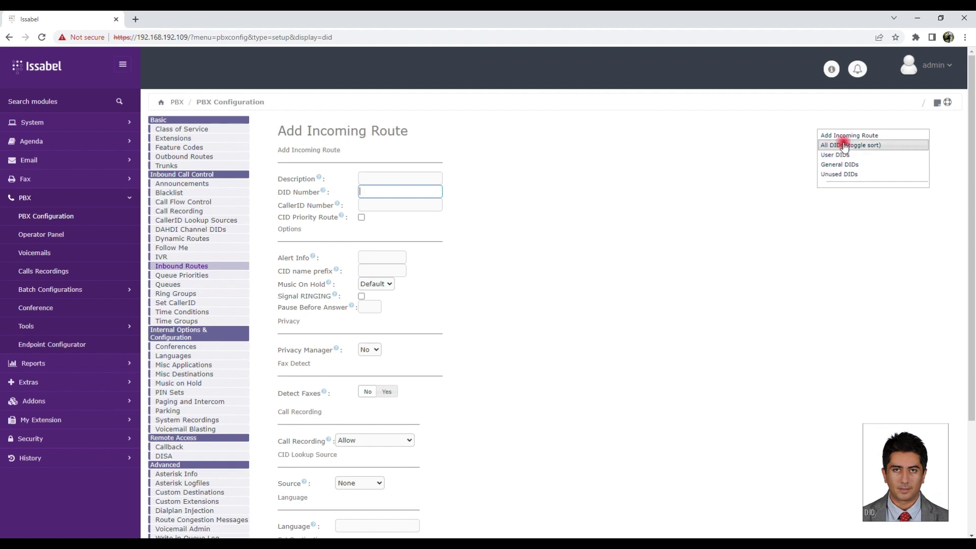
Step: Begin a new incoming route with DID Number 9999
{"action": "left_click", "coordinate": [848, 136]}
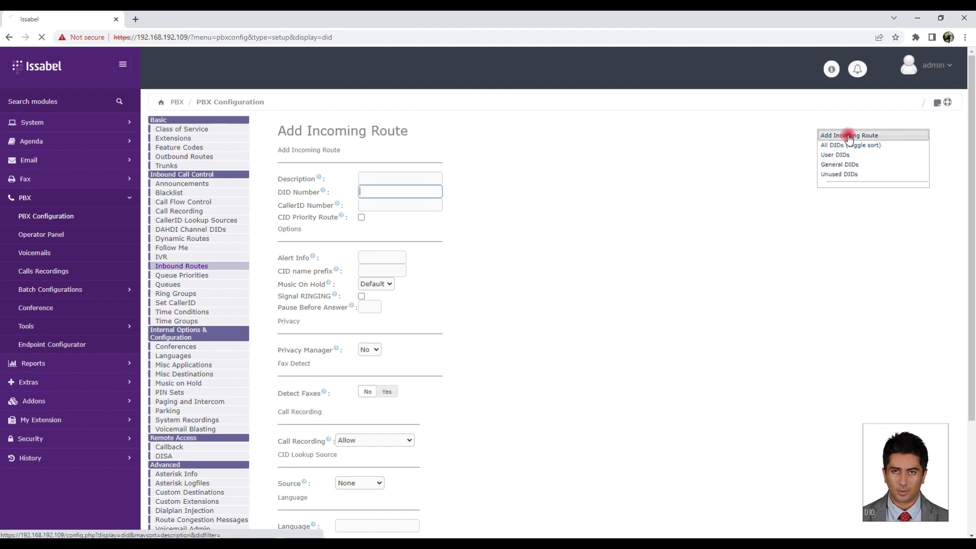
{"action": "left_click", "coordinate": [848, 136]}
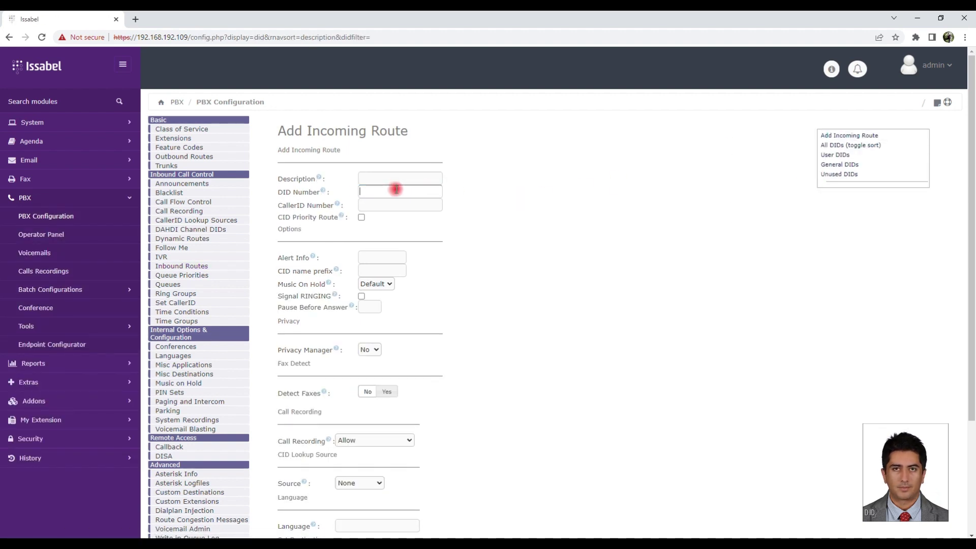
{"action": "type", "text": "9999"}
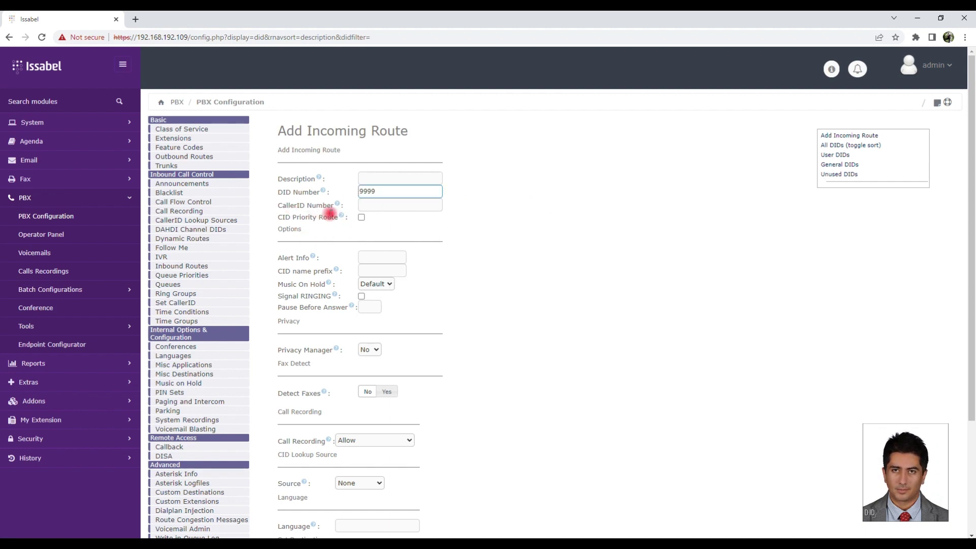
{"action": "left_click", "coordinate": [361, 203]}
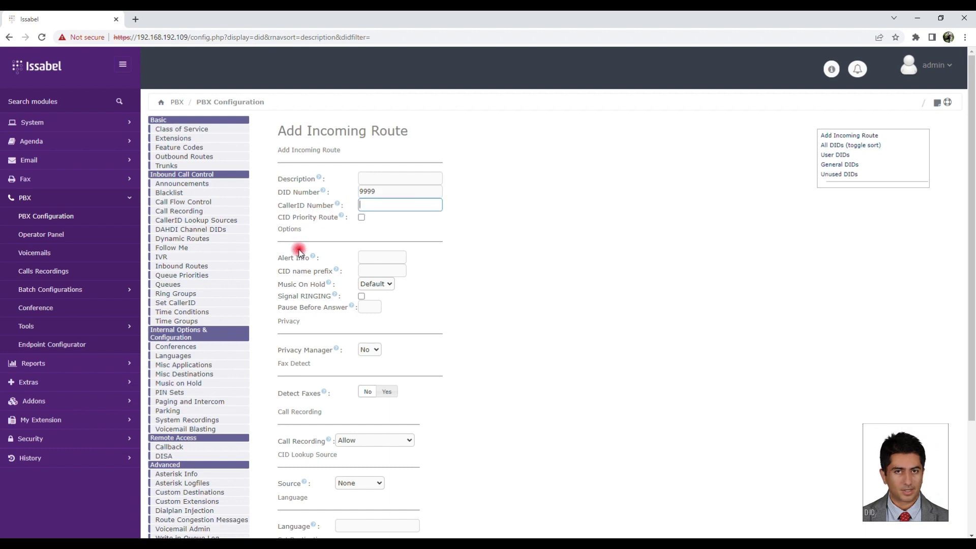
Step: Set the 9999 route's destination to IVR → IVR, submit it, and apply the changes
{"action": "scroll", "coordinate": [274, 259], "scroll_direction": "down", "scroll_amount": 3}
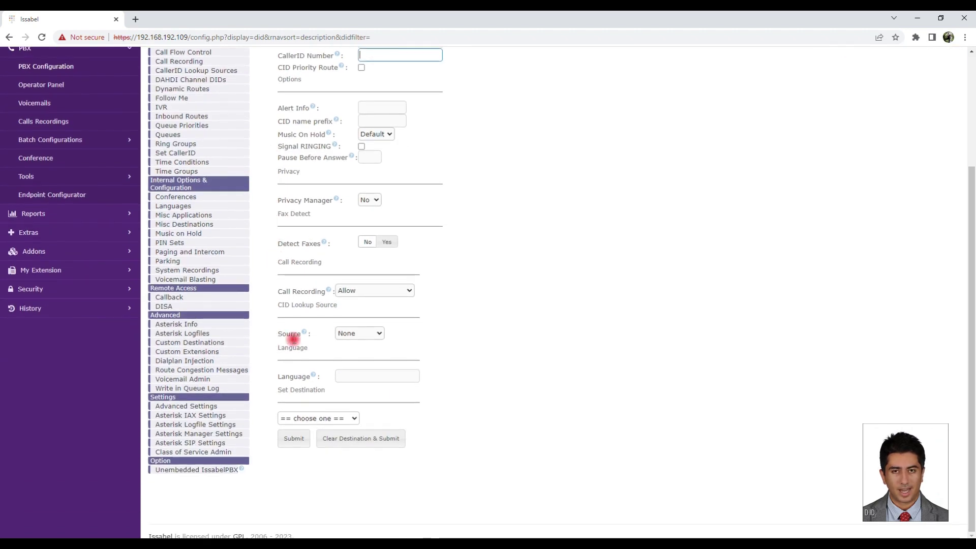
{"action": "left_click", "coordinate": [317, 418]}
{"action": "left_click", "coordinate": [294, 347]}
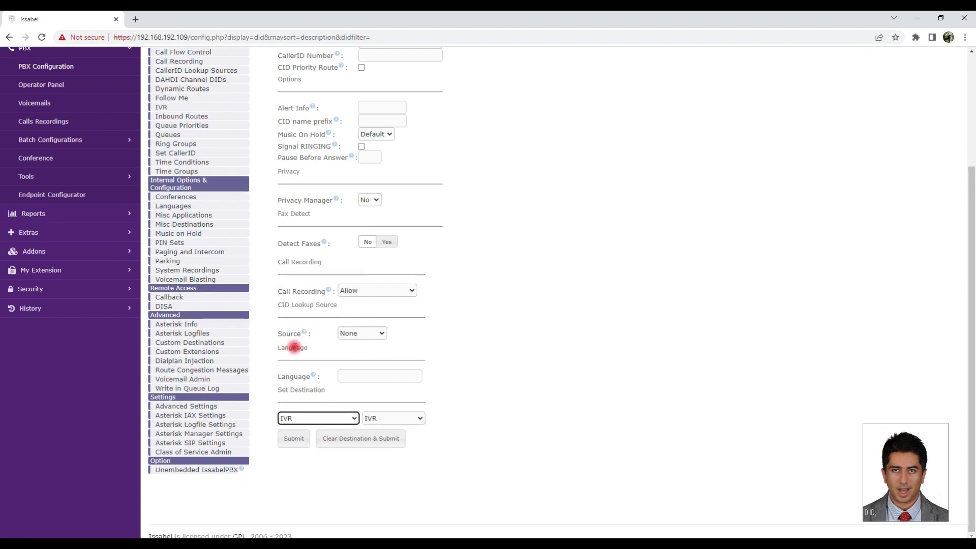
{"action": "left_click", "coordinate": [386, 421]}
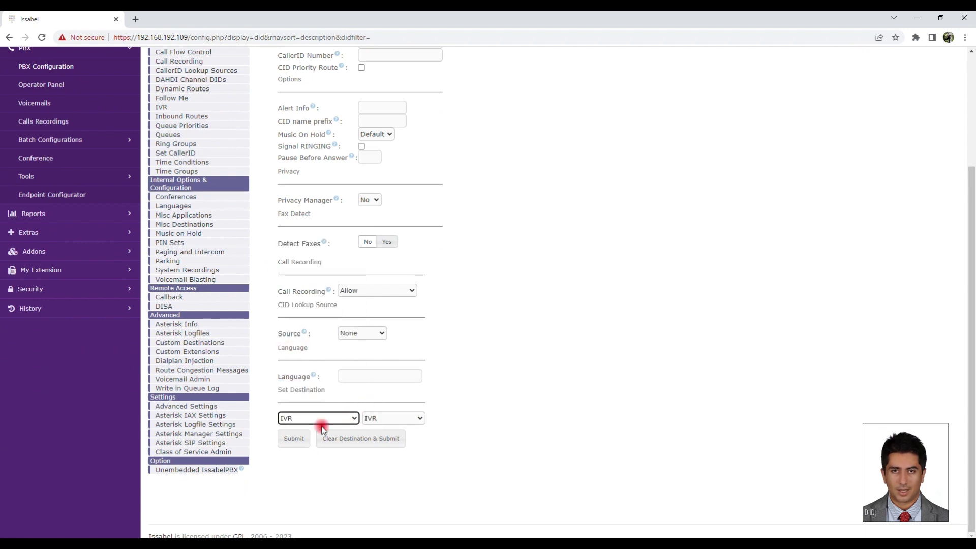
{"action": "left_click", "coordinate": [301, 439]}
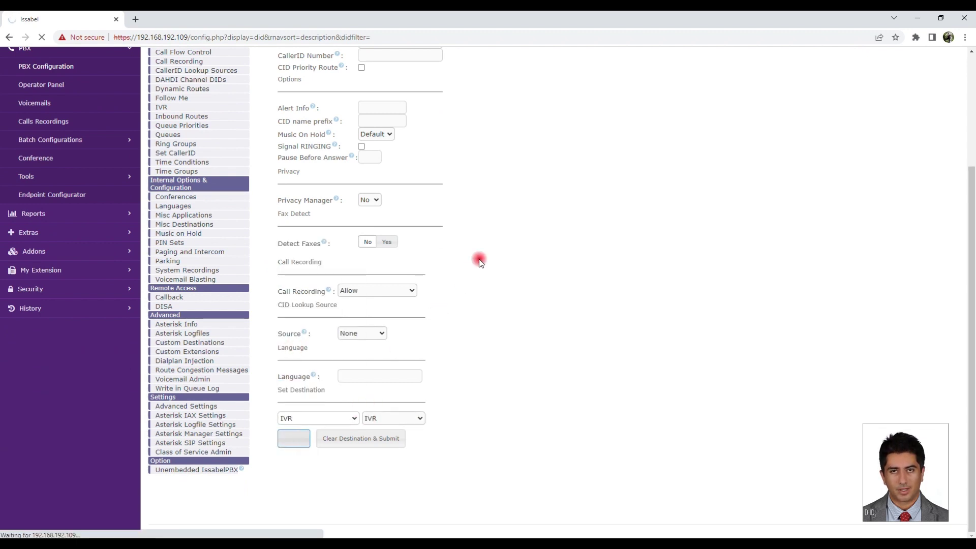
{"action": "left_click", "coordinate": [616, 122]}
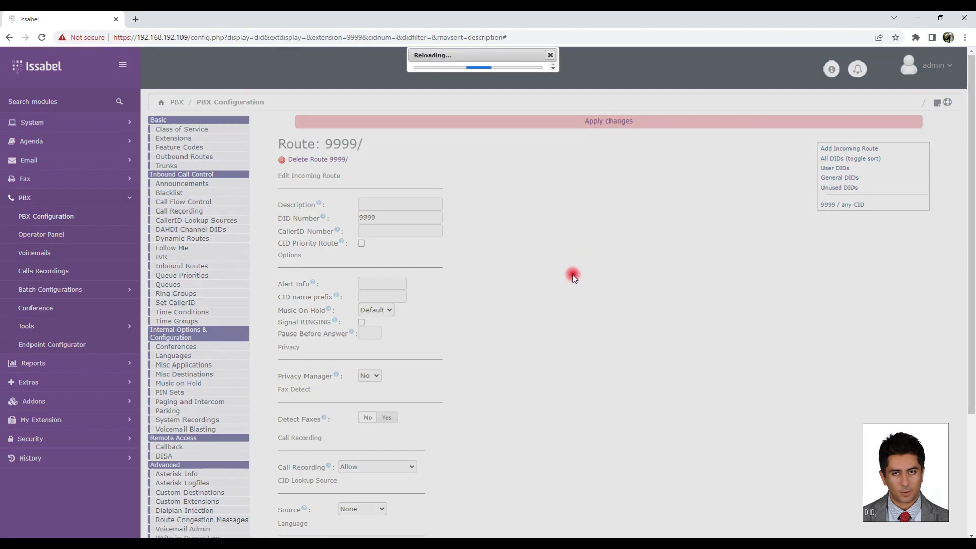